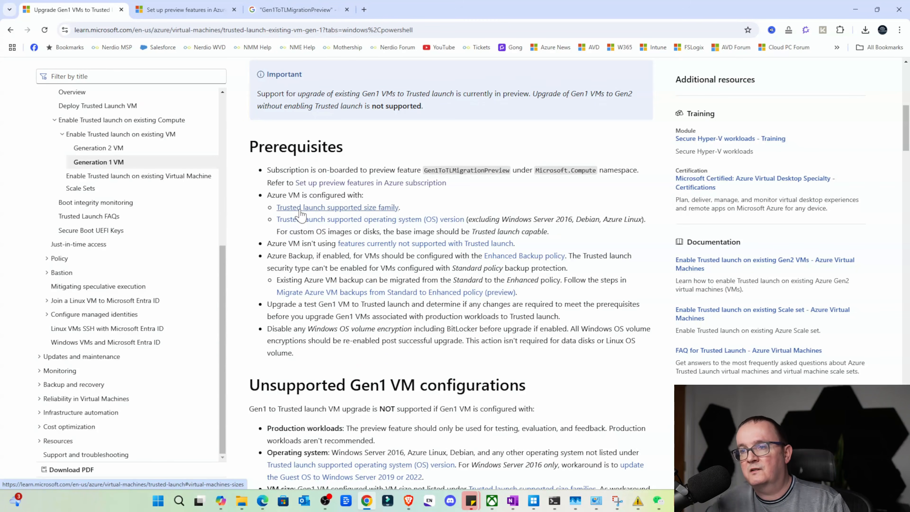
Read the Prerequisites section for upgrading Gen1 VMs to Trusted launch, including the Azure Backup policy and test upgrade requirements
left_click(208, 166)
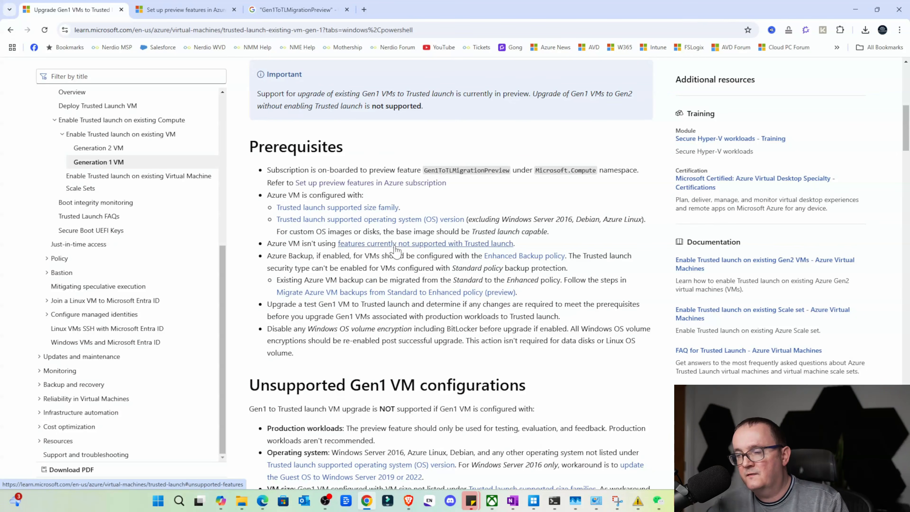
scroll(396, 250, "down", 1)
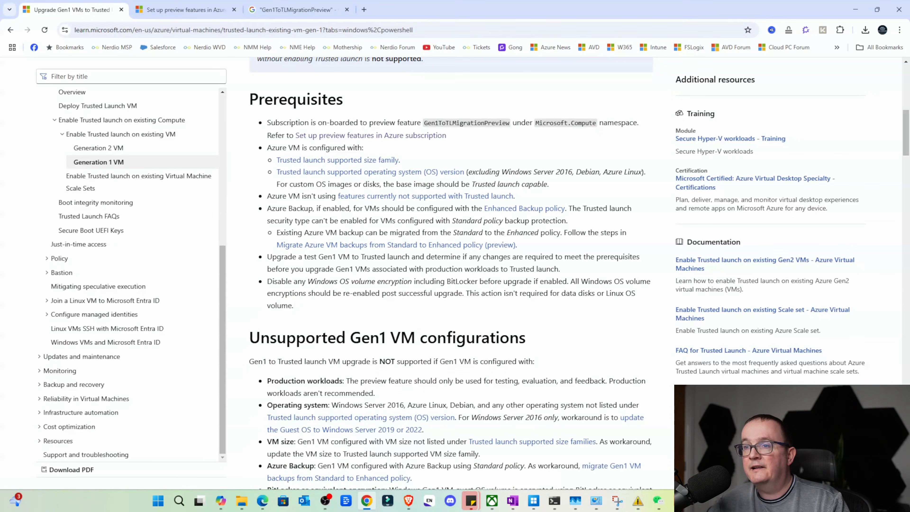
left_click_drag(275, 209, 389, 209)
left_click(410, 214)
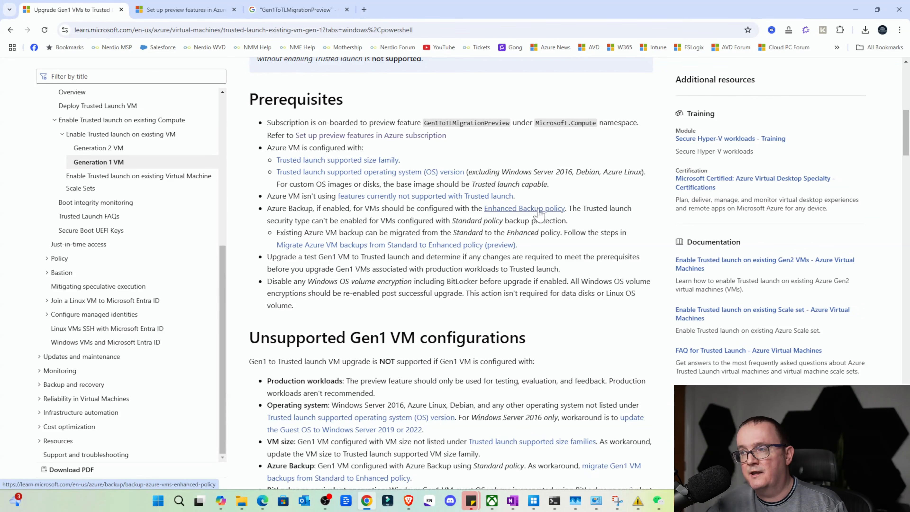
scroll(412, 200, "down", 1)
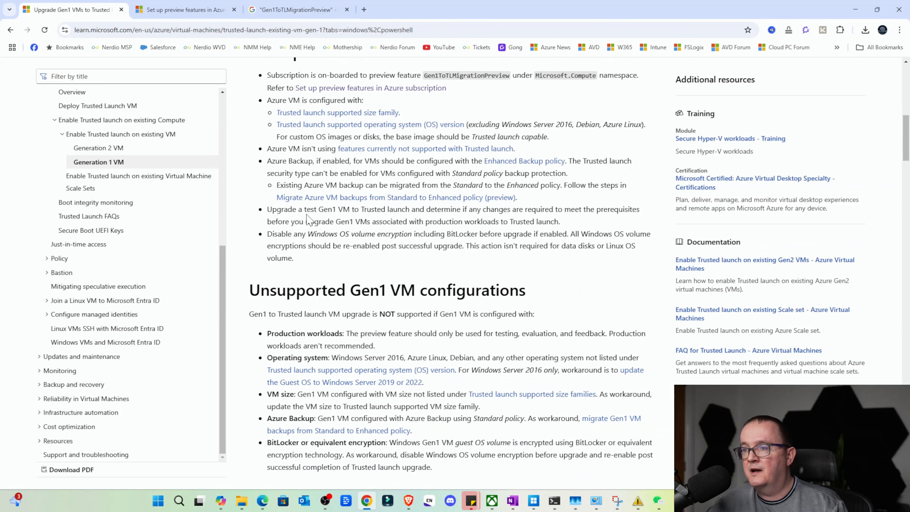
left_click_drag(299, 222, 426, 233)
left_click(426, 234)
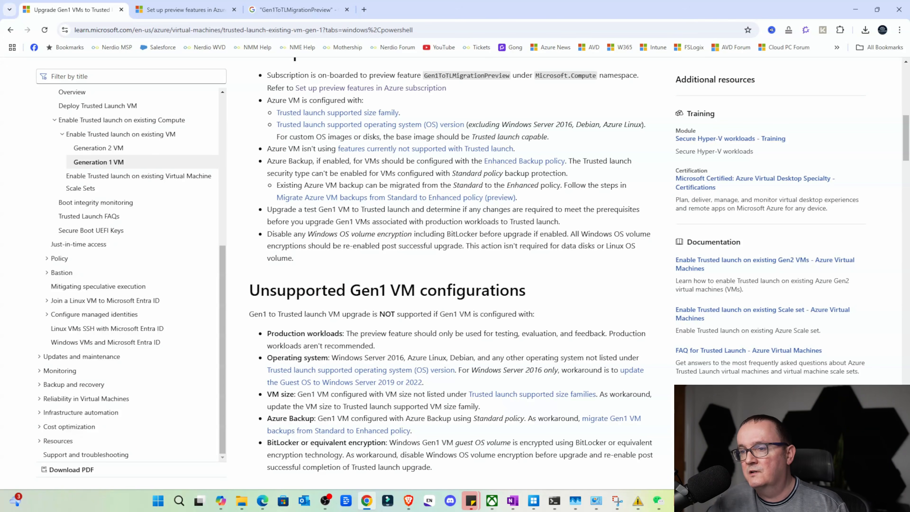
Review the unsupported Gen1 VM configurations and the best practices for the Trusted launch upgrade
scroll(257, 233, "down", 2)
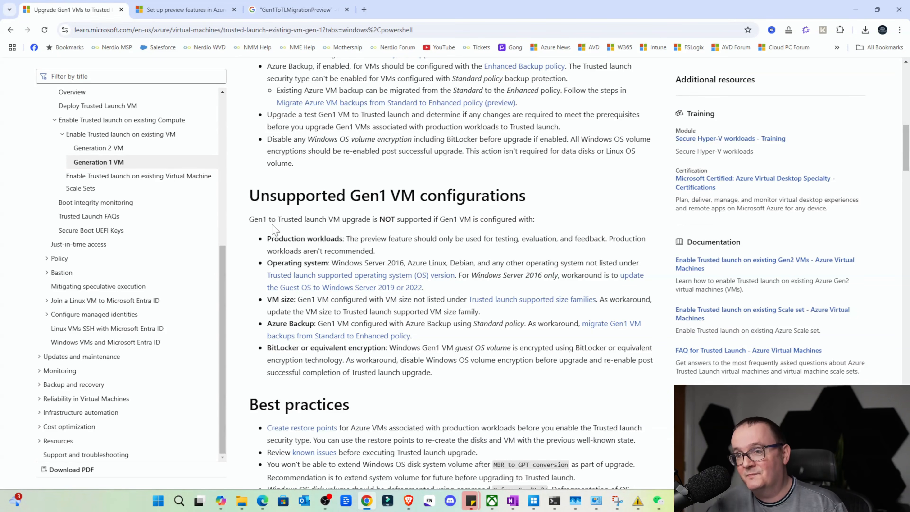
left_click_drag(275, 239, 588, 251)
left_click(587, 251)
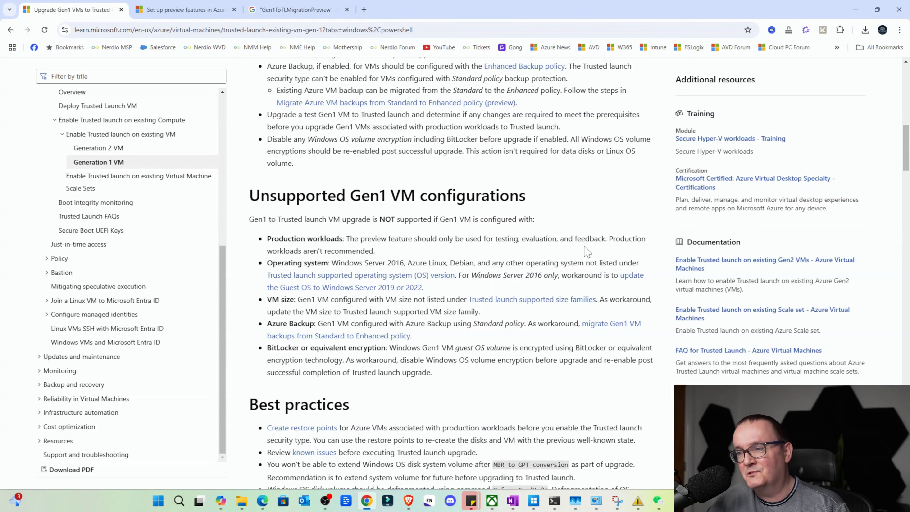
scroll(401, 283, "down", 1)
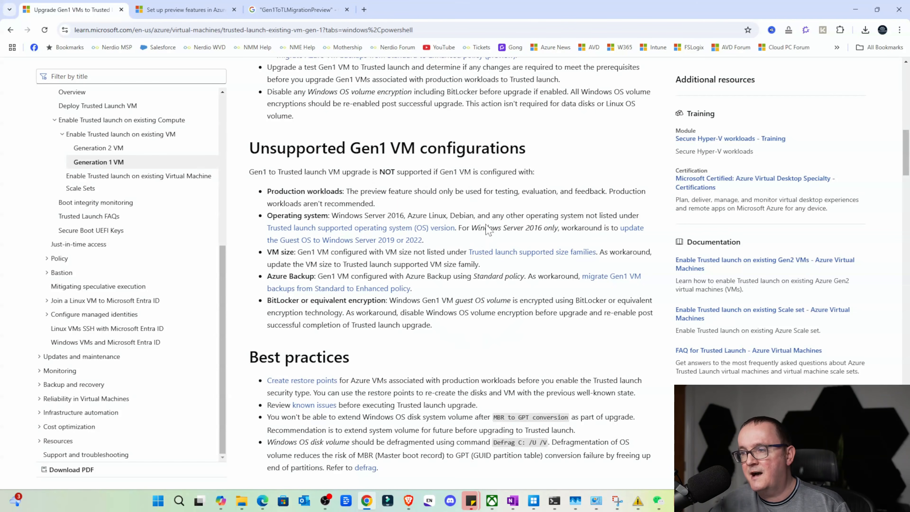
scroll(443, 246, "down", 2)
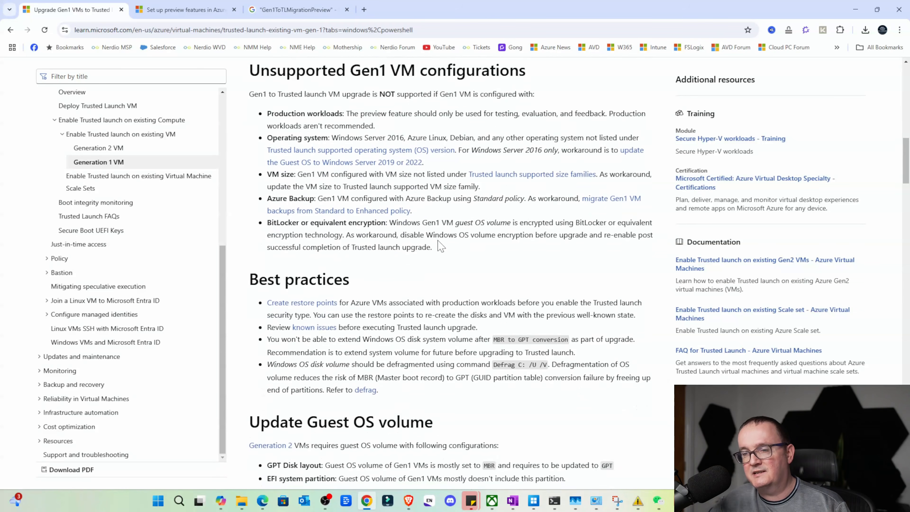
scroll(441, 246, "down", 2)
scroll(440, 244, "down", 3)
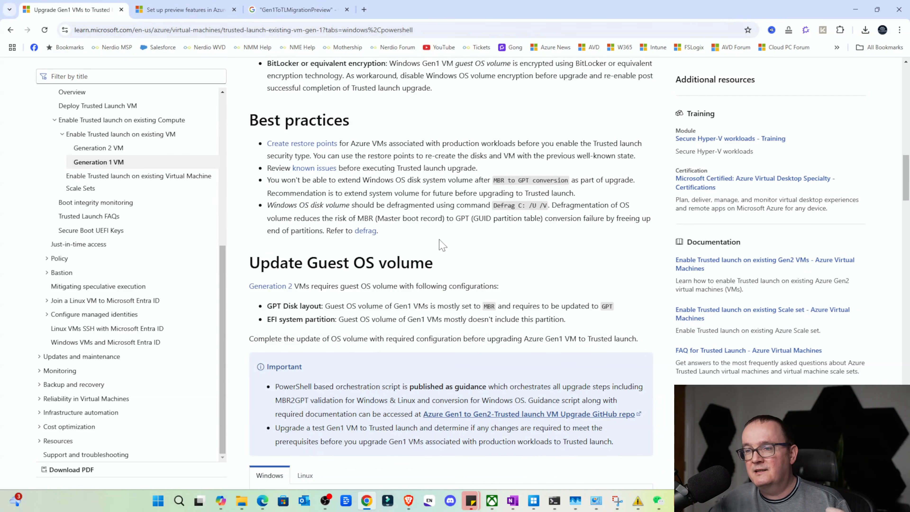
Examine the Update Guest OS volume instructions with the MBR2GPT commands and the PowerShell procedure for upgrading a Gen1 VM to Trusted launch
scroll(441, 242, "down", 3)
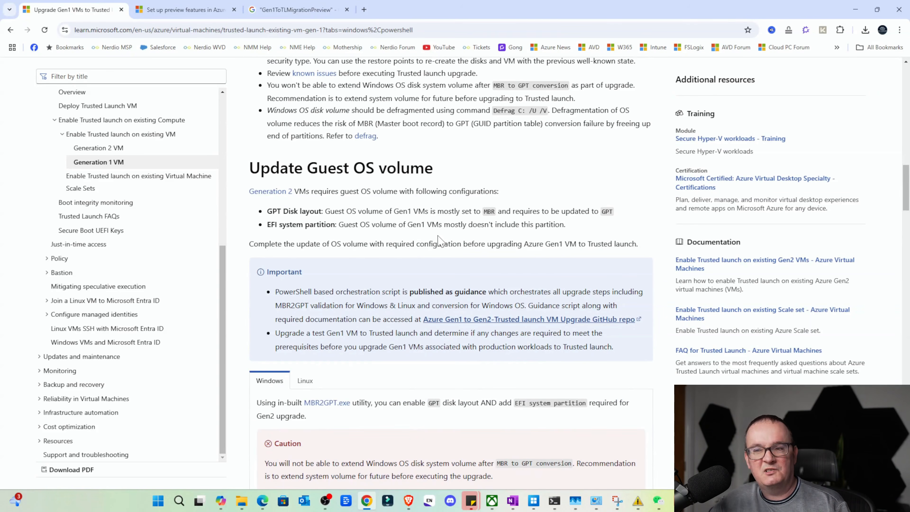
scroll(440, 241, "down", 9)
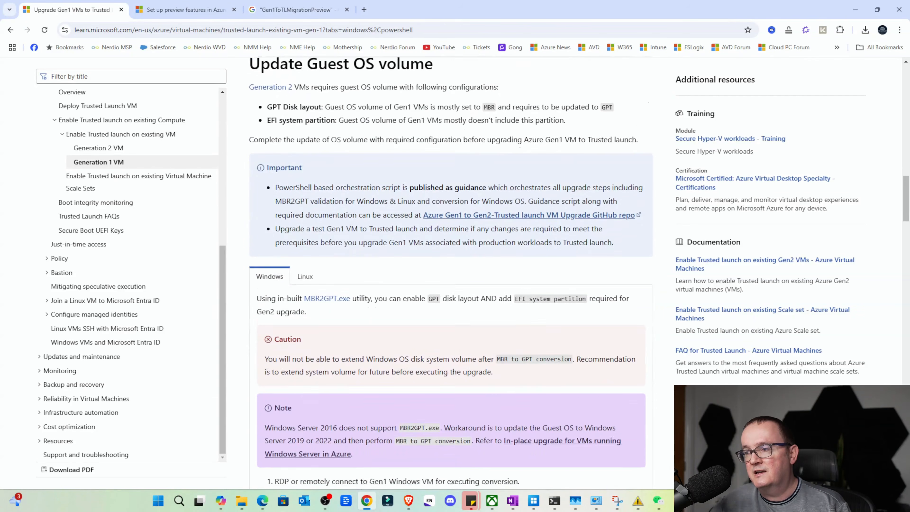
scroll(437, 239, "down", 2)
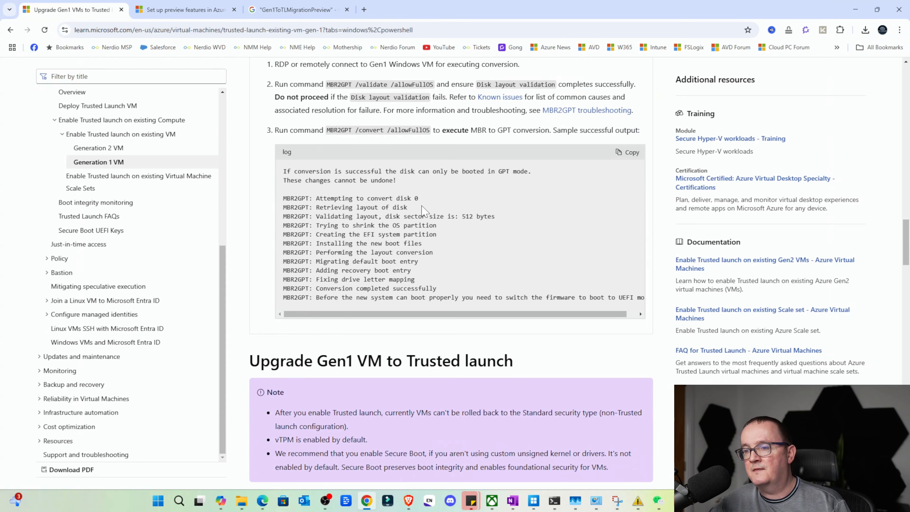
scroll(422, 211, "down", 12)
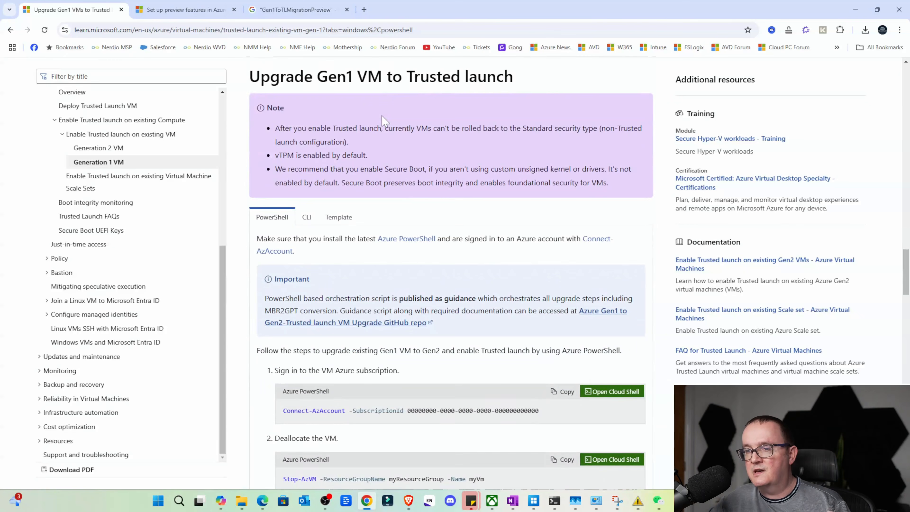
scroll(387, 143, "down", 4)
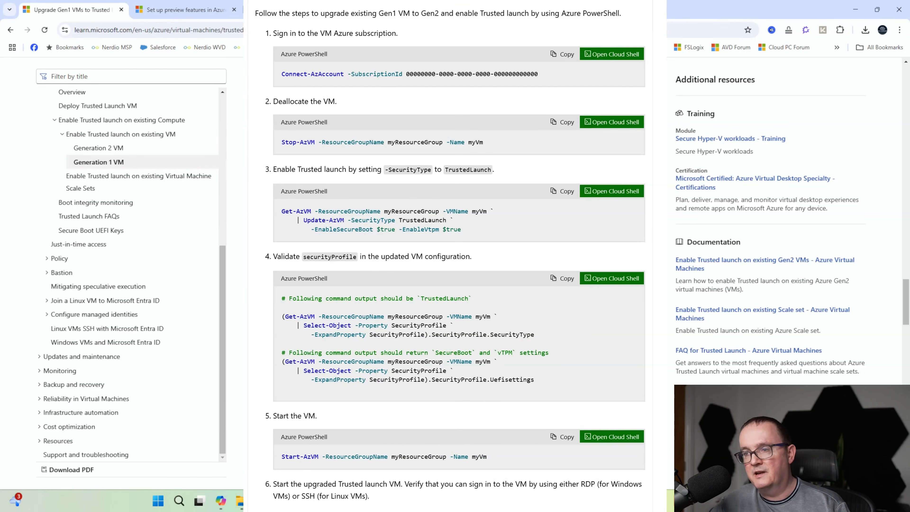
scroll(448, 250, "down", 4)
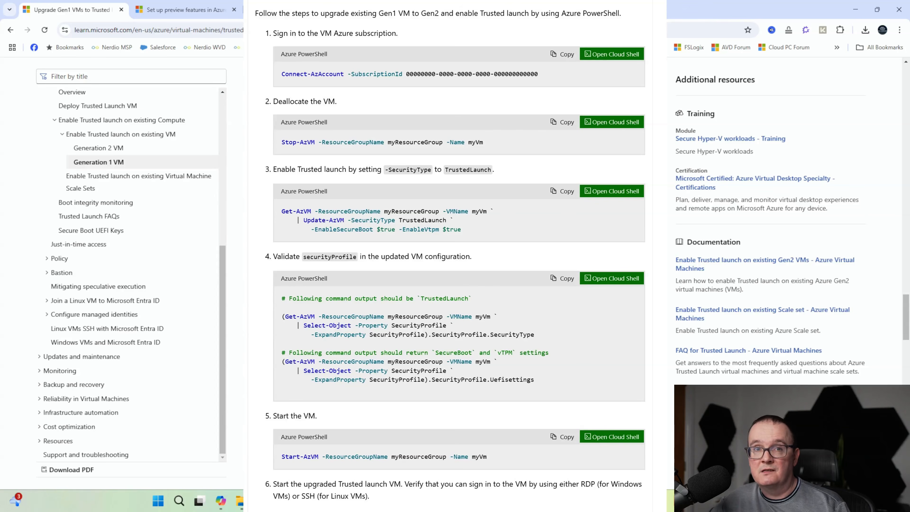
scroll(448, 251, "down", 3)
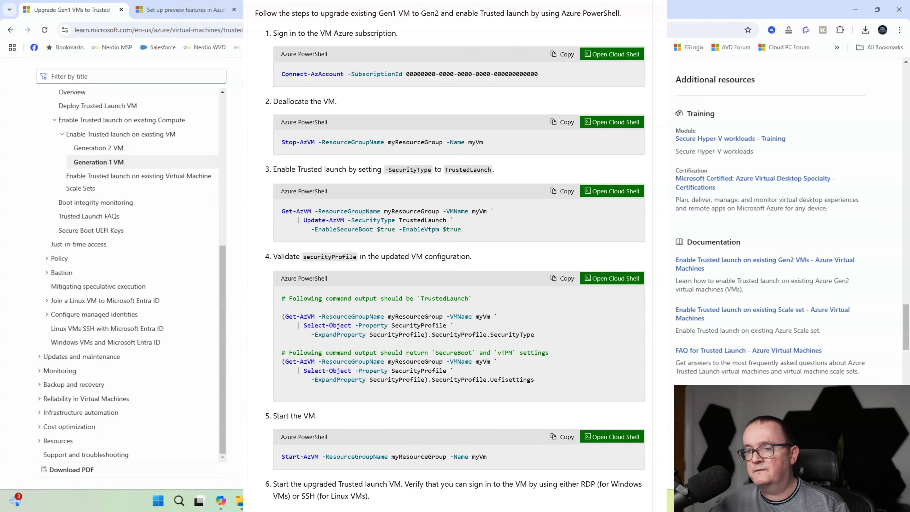
scroll(239, 263, "down", 5)
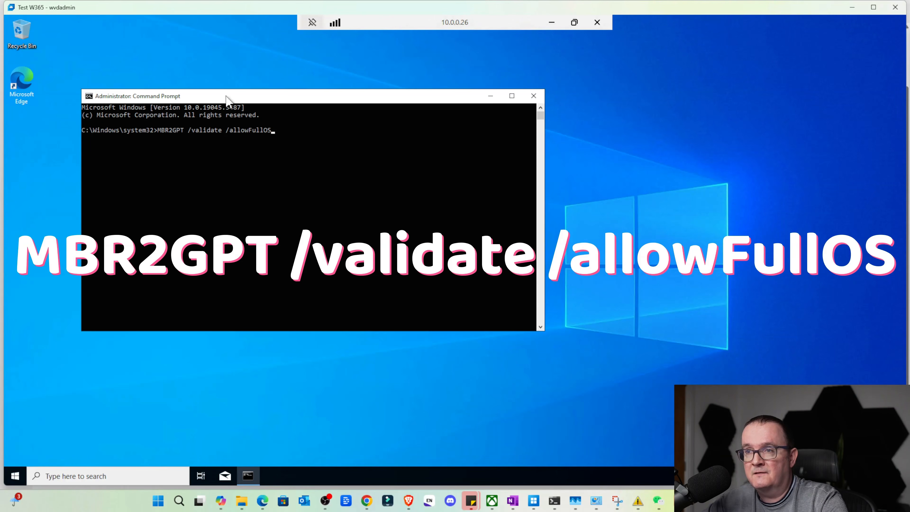
Validate the VM's system disk with MBR2GPT /validate /allowFullOS and convert it to GPT with MBR2GPT /convert /allowFullOS
key("Return")
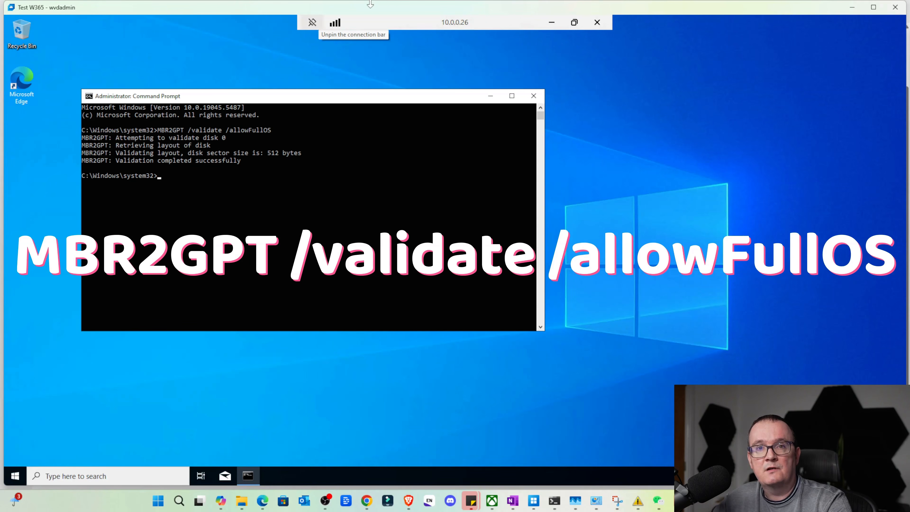
type("MBRGPT /convert /allowFullOS")
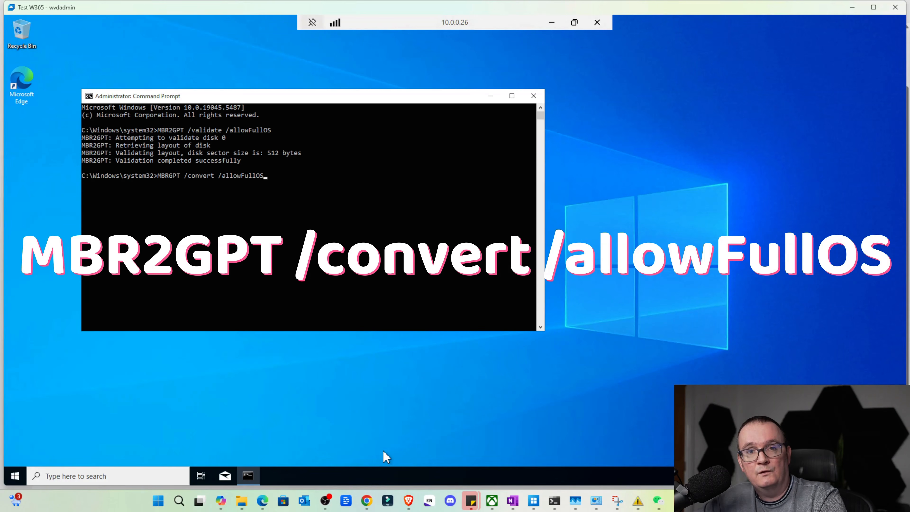
key("Return")
key("Up")
key("Home")
key("Right")
key("Right")
key("Right")
type("2")
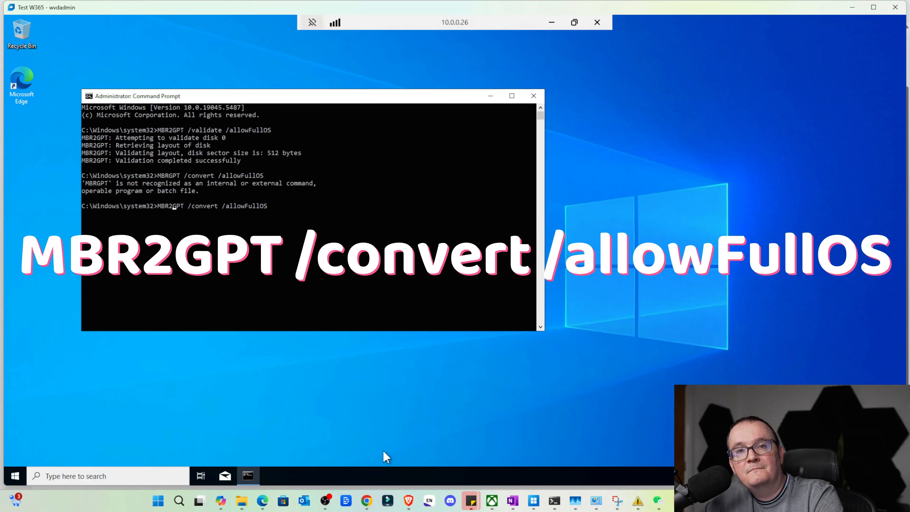
key("Return")
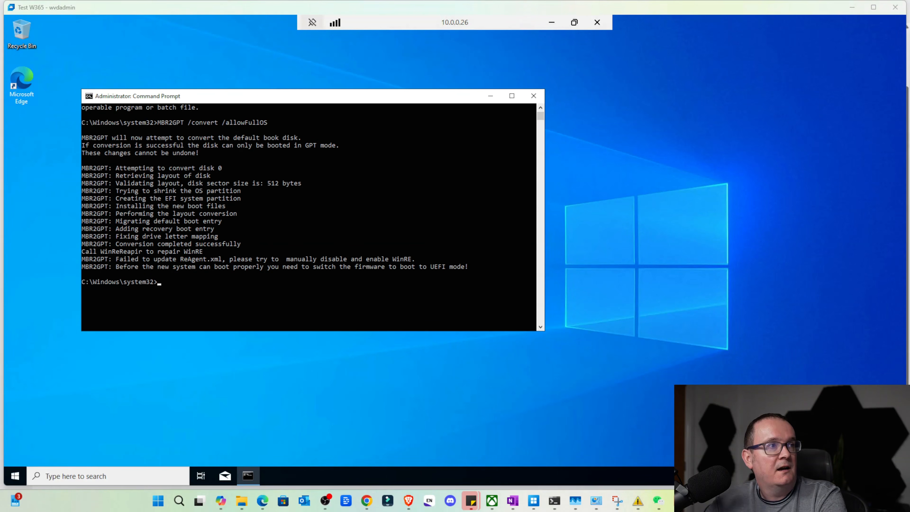
Bring up the Microsoft Learn page in Chrome and read the known issue about MBR to GPT failing to update ReAgent.xml
left_click_drag(909, 48, 361, 49)
double_click(443, 51)
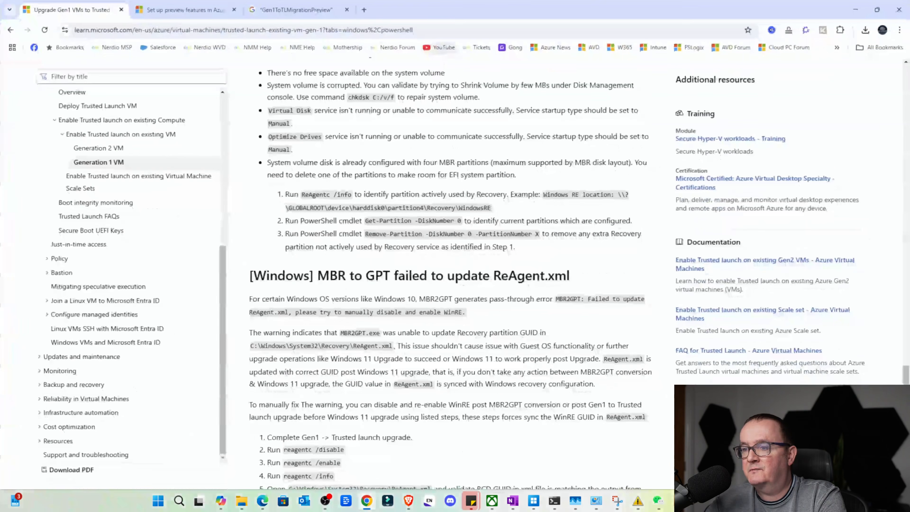
scroll(455, 287, "down", 2)
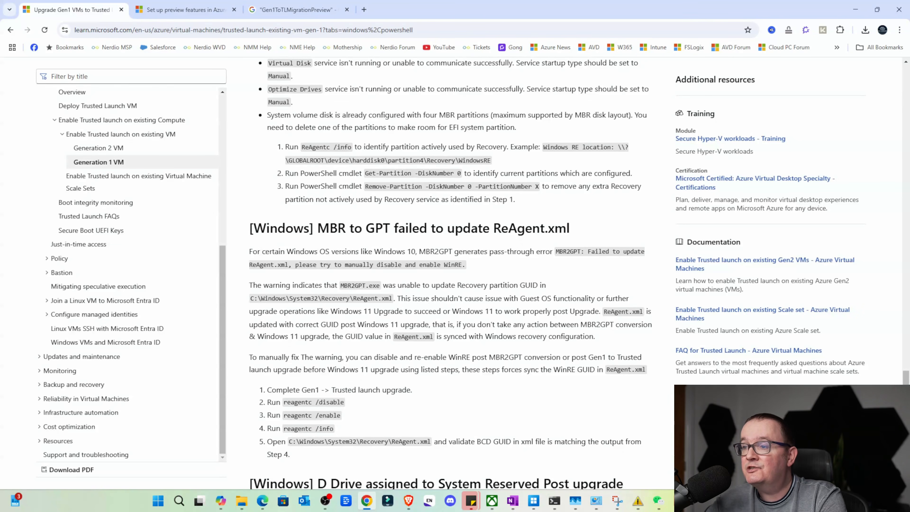
left_click_drag(396, 298, 584, 310)
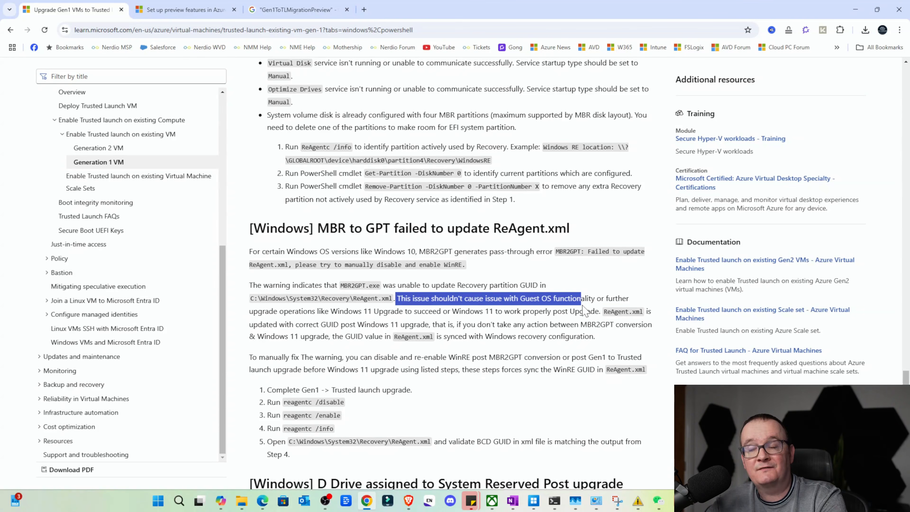
left_click(584, 310)
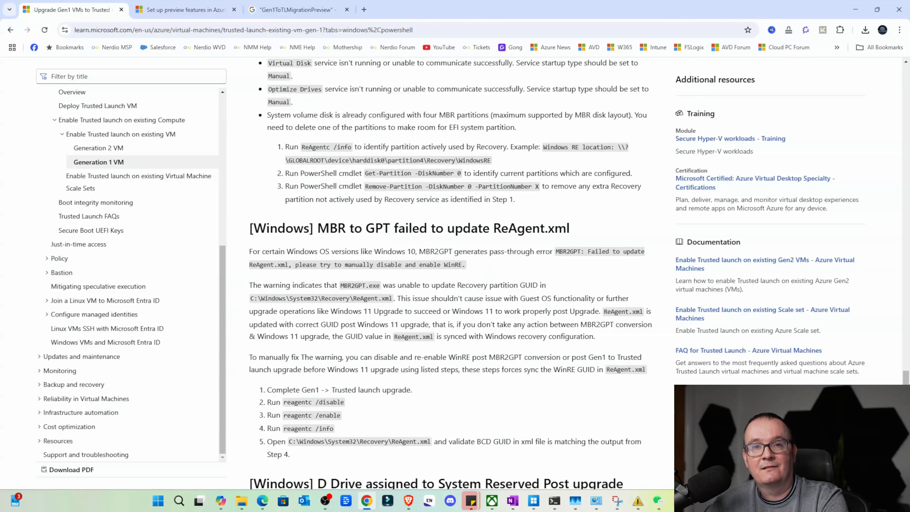
left_click(861, 10)
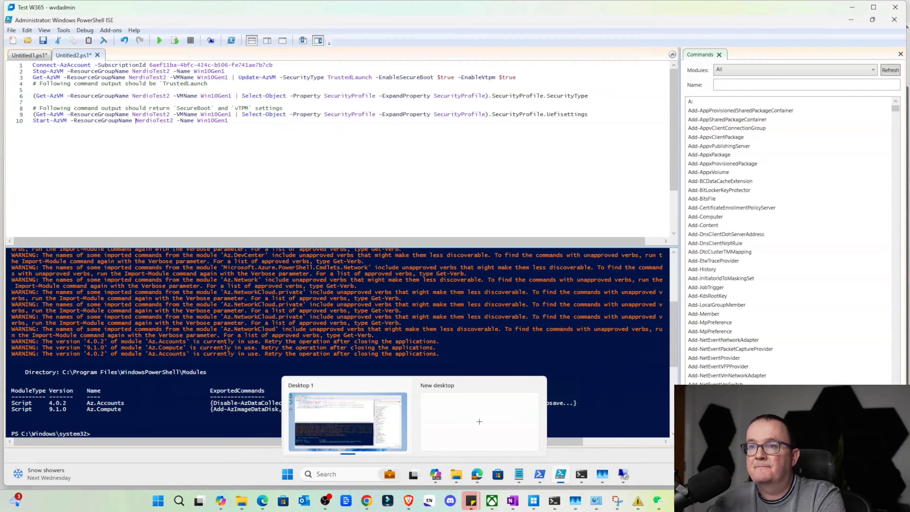
Switch to the Azure portal in Edge and check the Win10Gen1 VM's security type on its overview and Configuration page
left_click(136, 131)
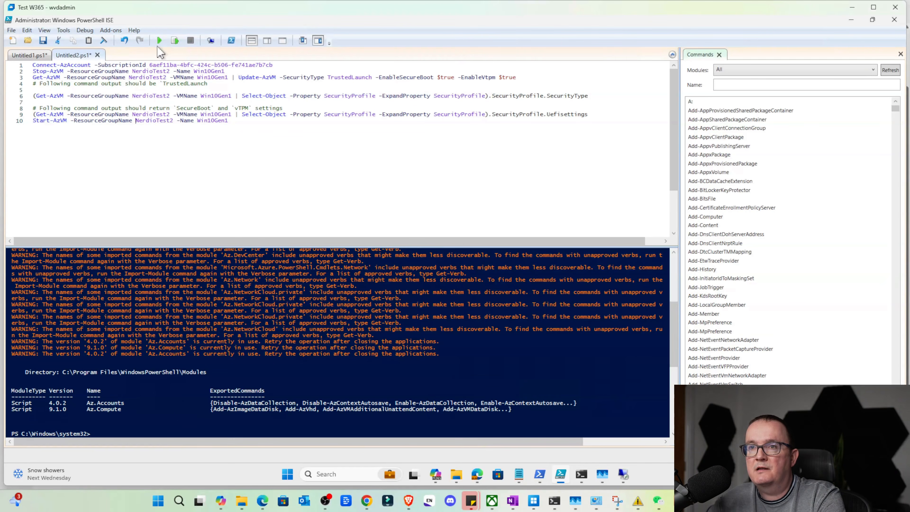
left_click(477, 474)
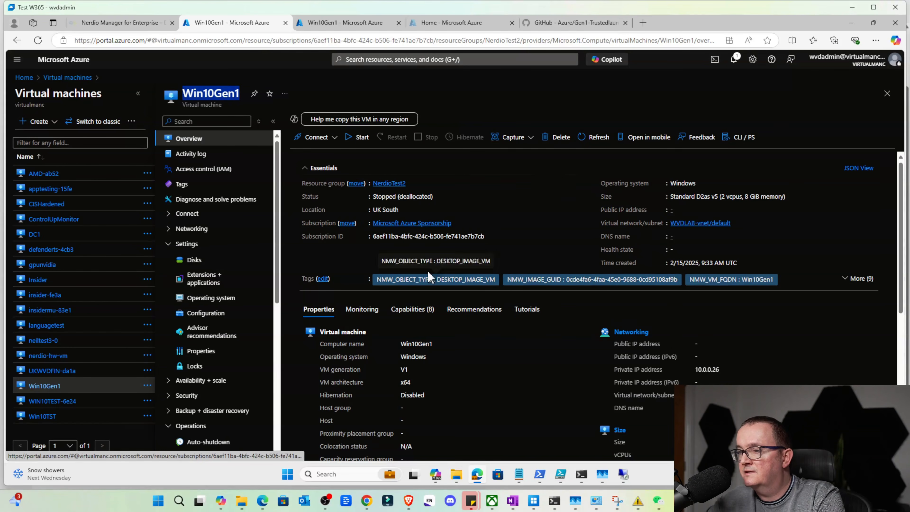
scroll(427, 270, "down", 4)
scroll(484, 333, "down", 3)
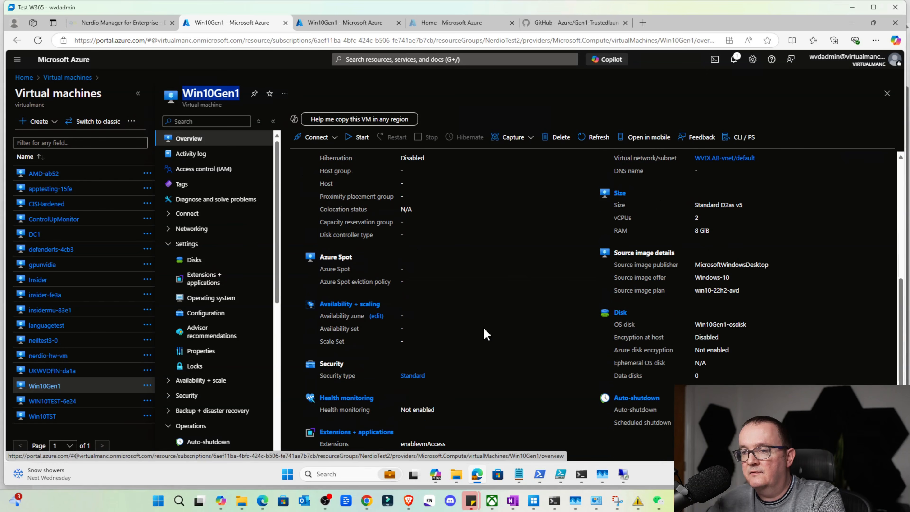
left_click(412, 375)
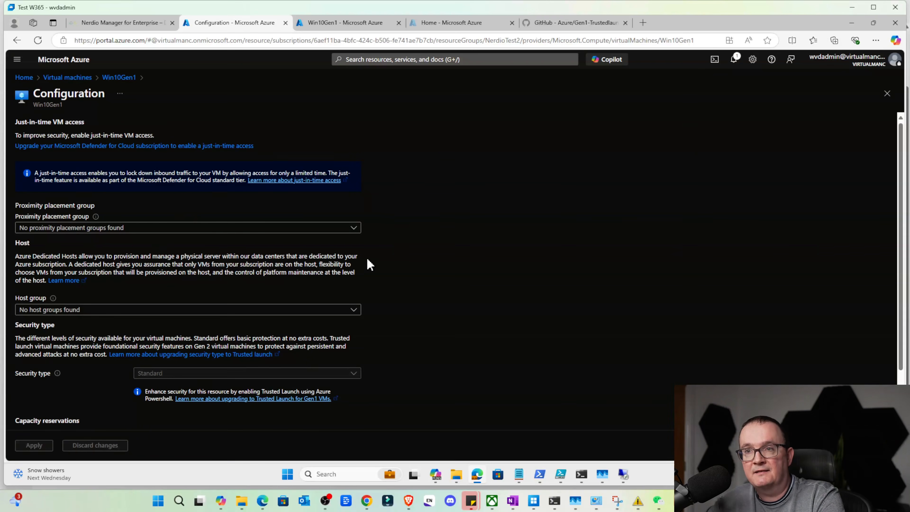
scroll(209, 251, "down", 2)
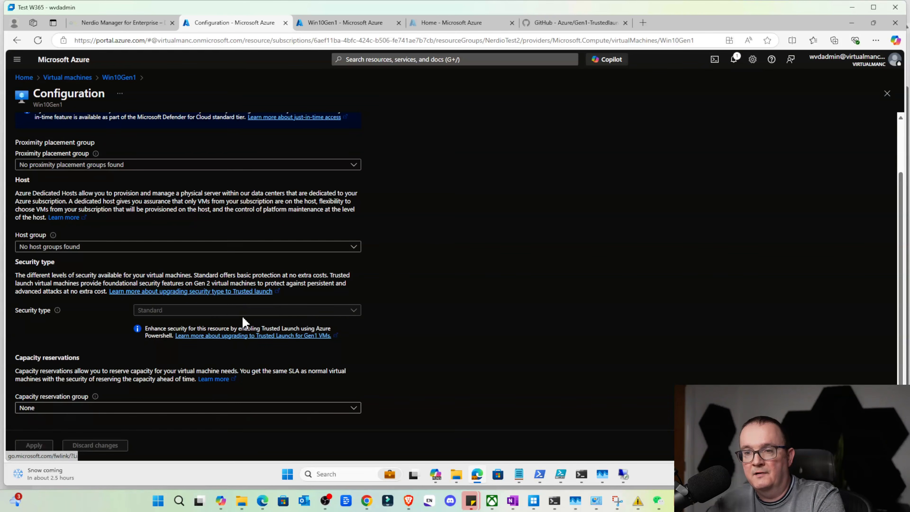
double_click(187, 311)
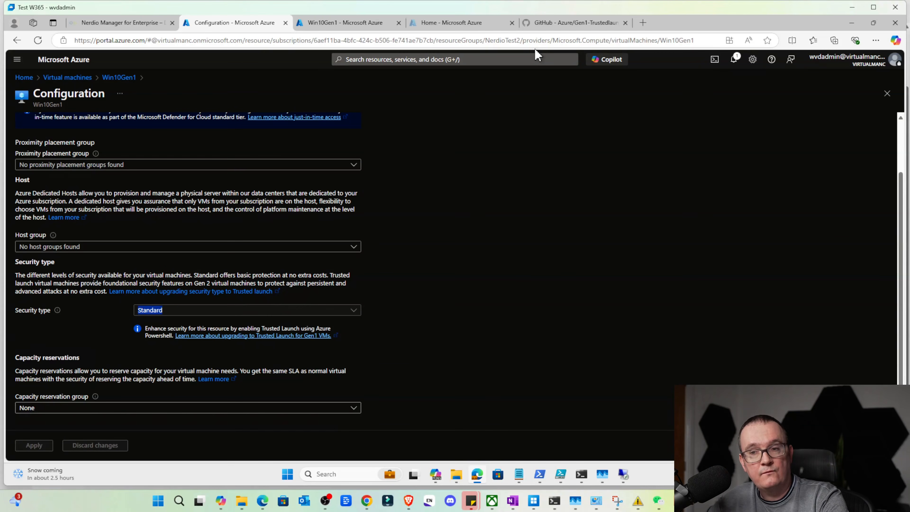
Switch to PowerShell ISE and run the script commands that enable Trusted launch on the VM, validate its security profile and start it
mouse_move(604, 464)
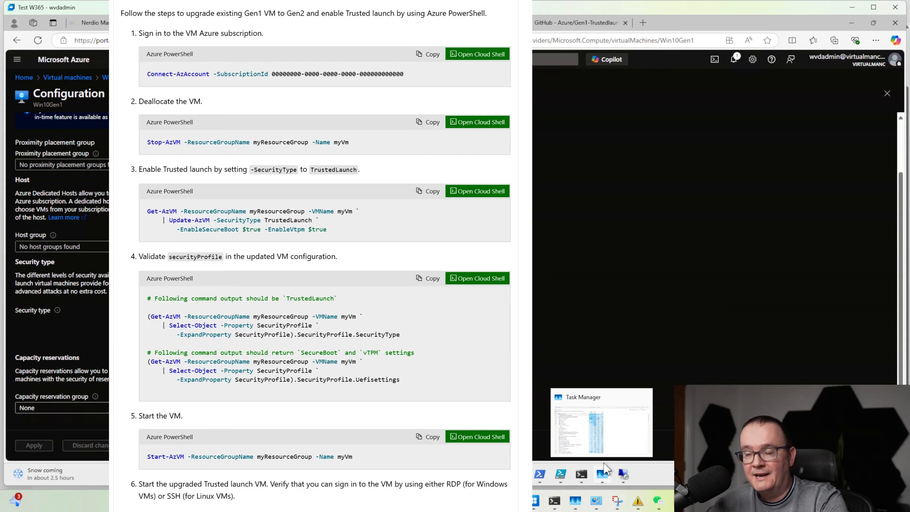
left_click(561, 474)
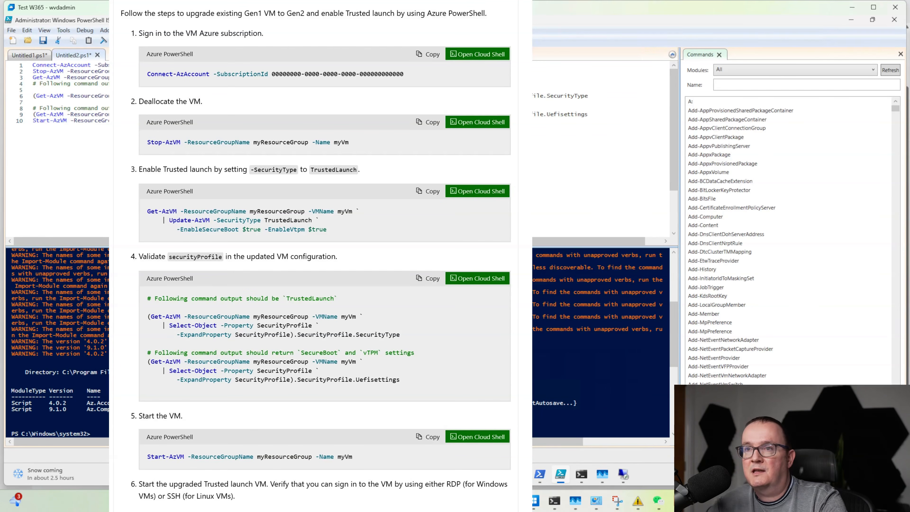
key("shift+End")
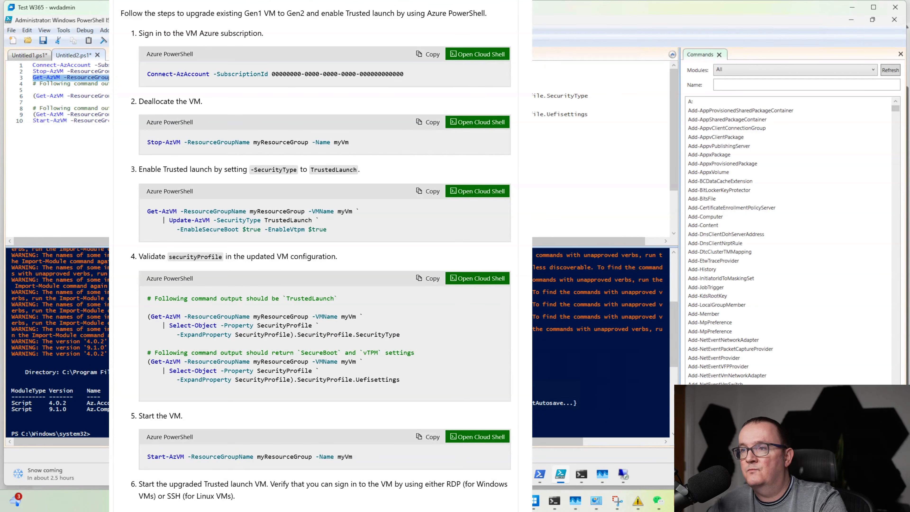
key("End")
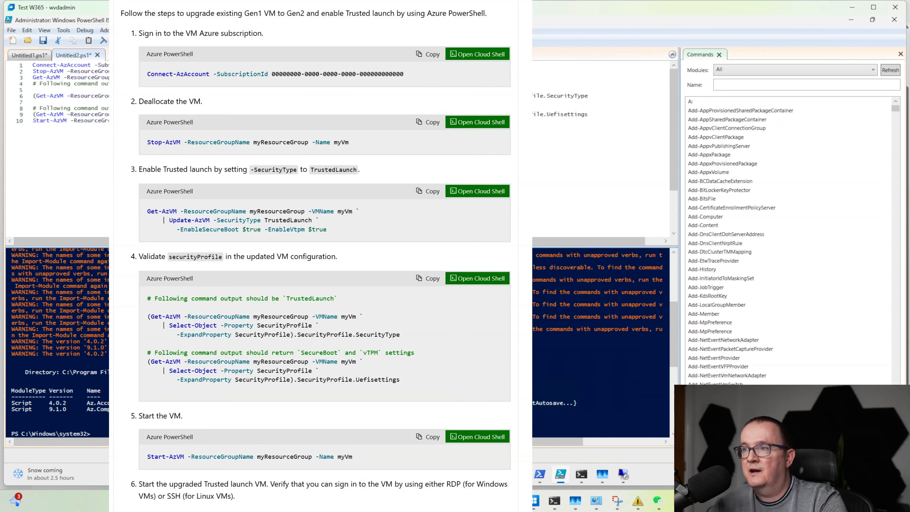
key("shift+End")
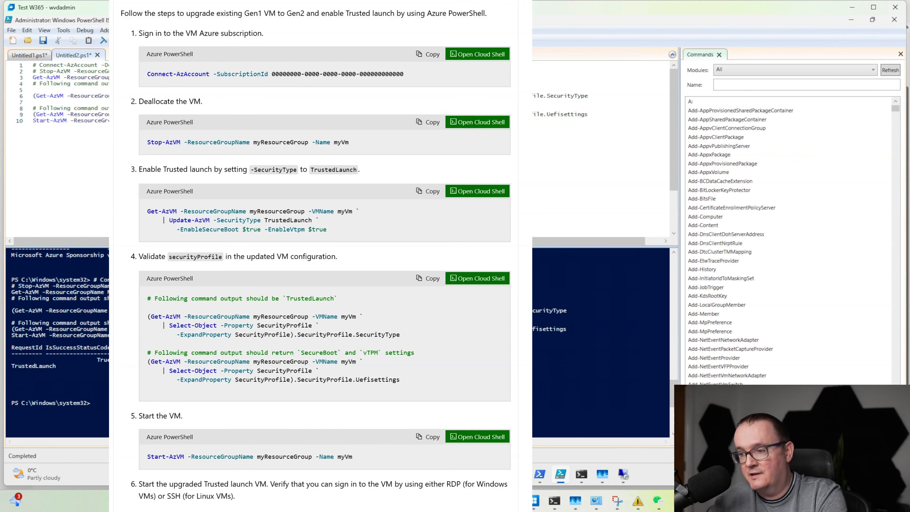
Switch to the Azure portal in Edge and check Win10Gen1's security type, VM generation and boot diagnostics screenshot
left_click(477, 474)
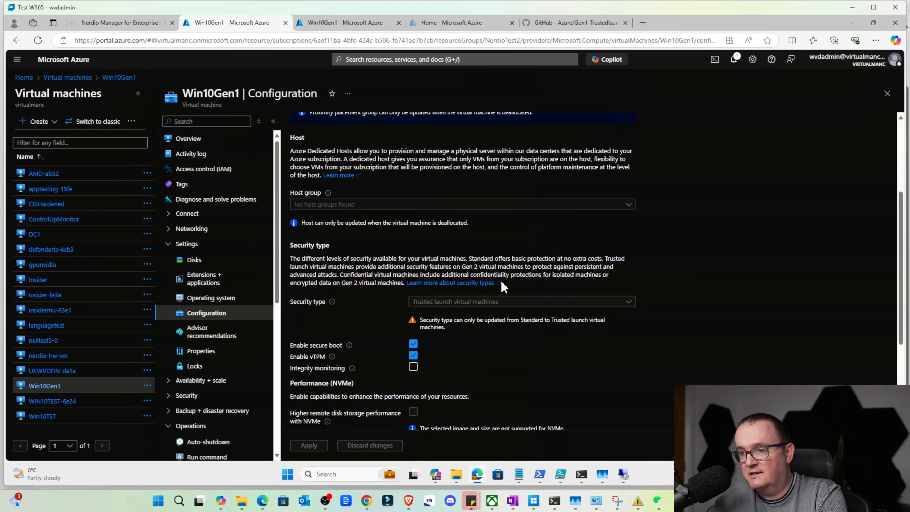
scroll(313, 308, "down", 2)
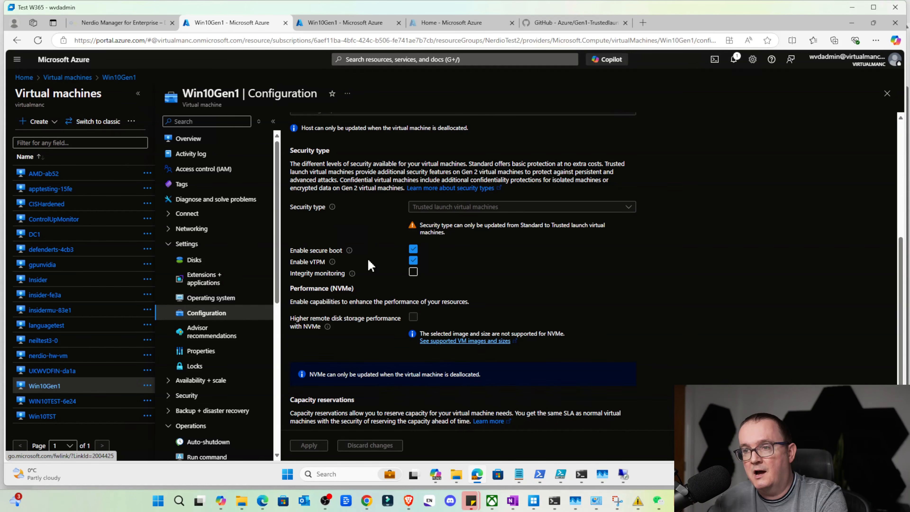
left_click(217, 138)
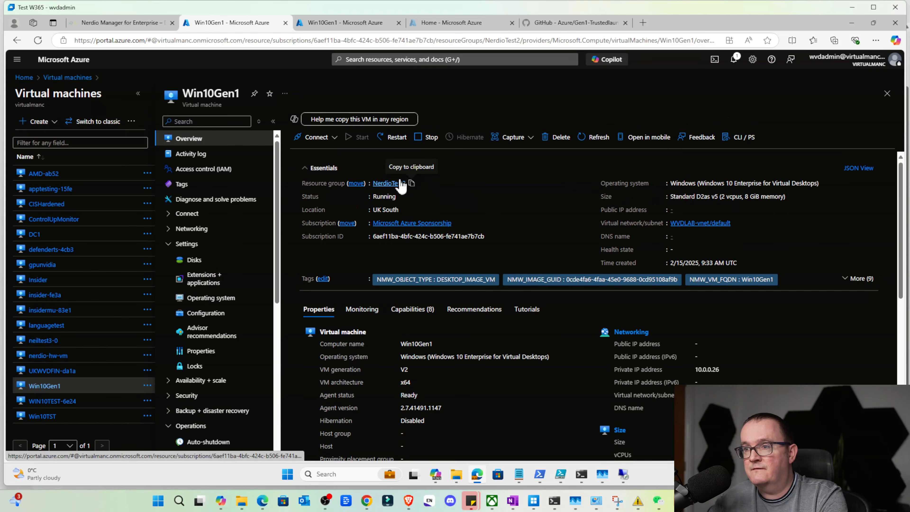
scroll(223, 258, "down", 8)
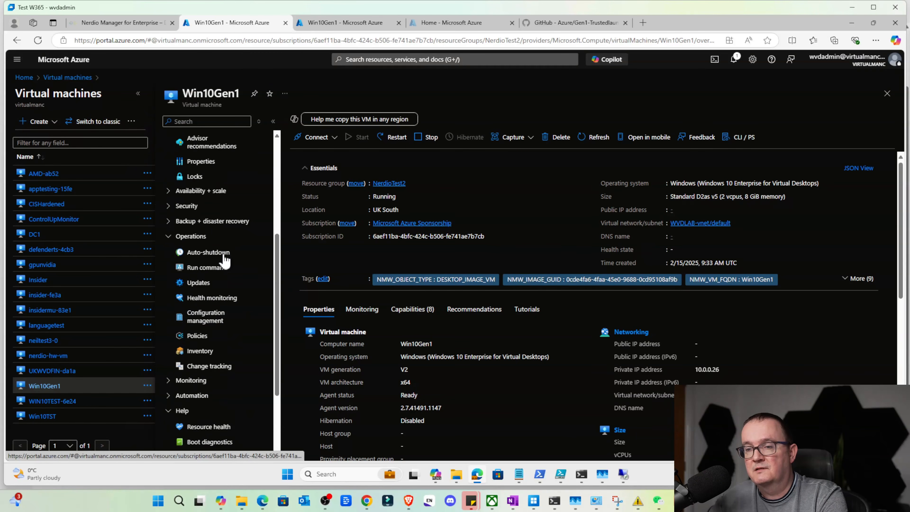
left_click(209, 332)
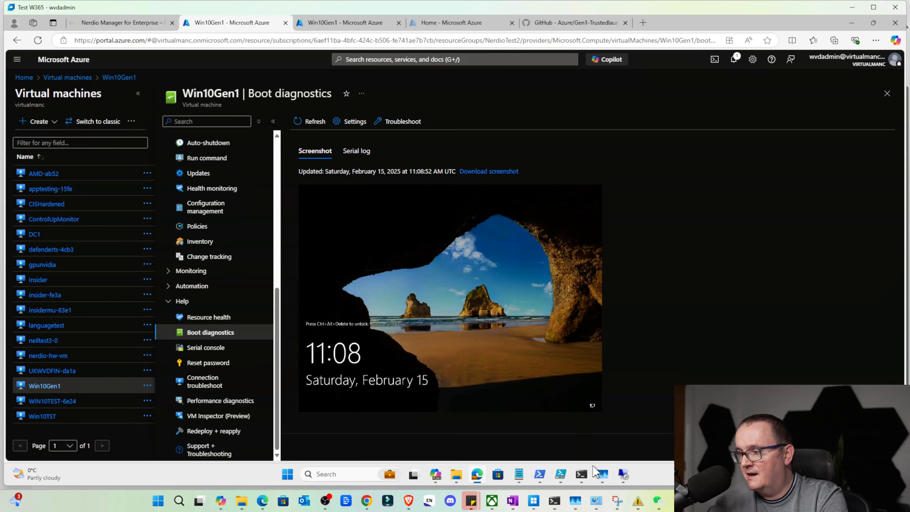
Check the VM's private IP on its overview, then connect to 10.0.0.26 by Remote Desktop with the account password, accepting the unverified certificate
left_click(623, 474)
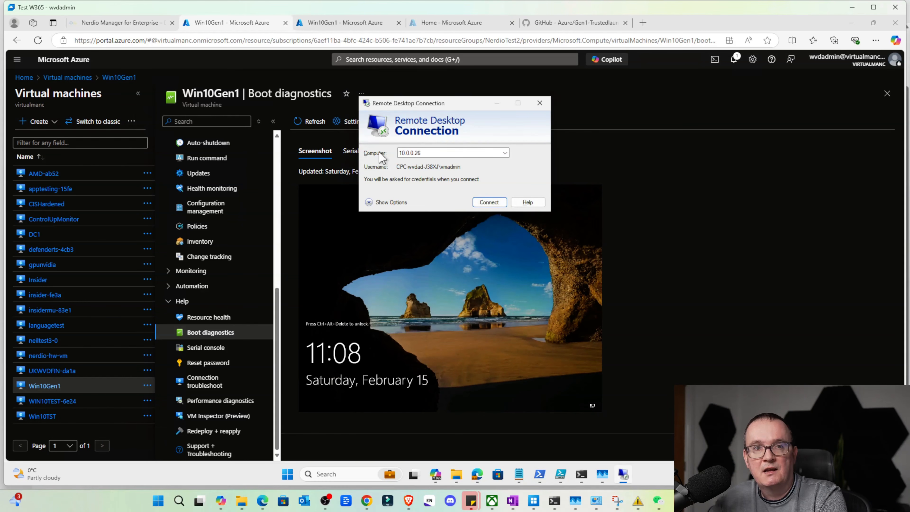
scroll(224, 156, "up", 8)
left_click(189, 138)
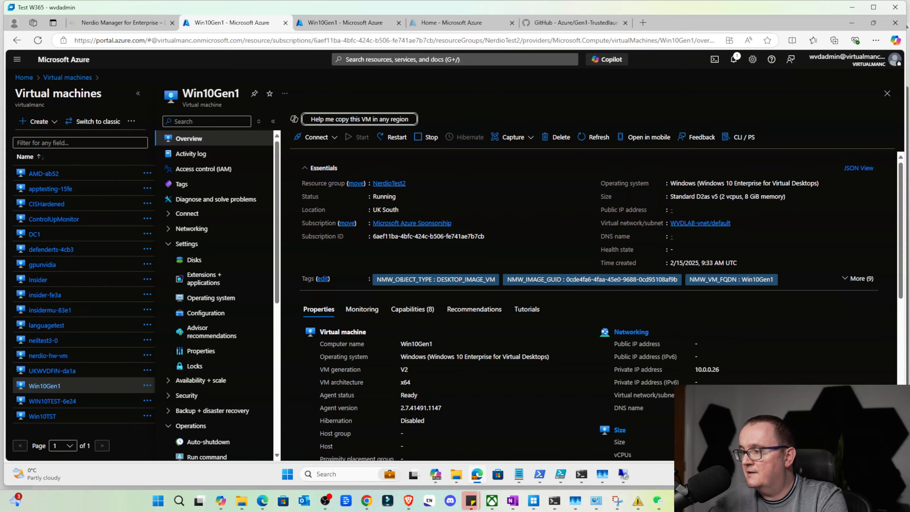
left_click(623, 473)
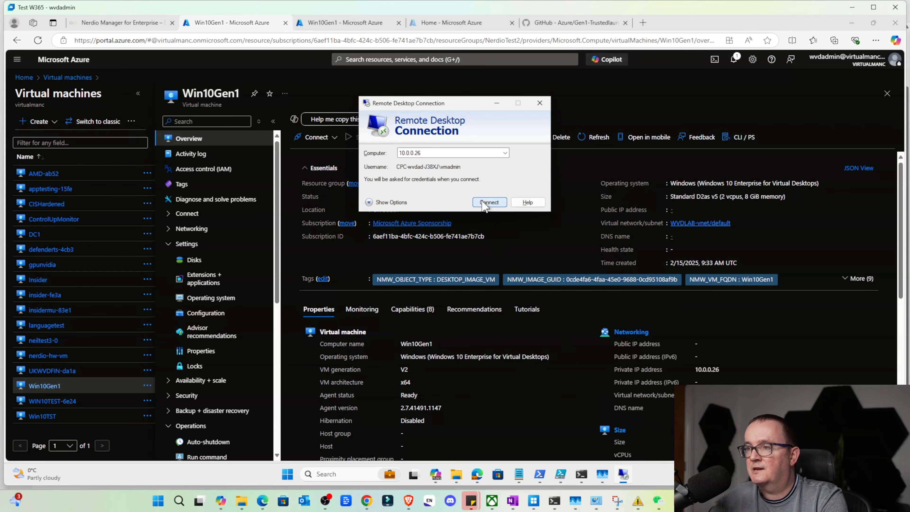
left_click(489, 202)
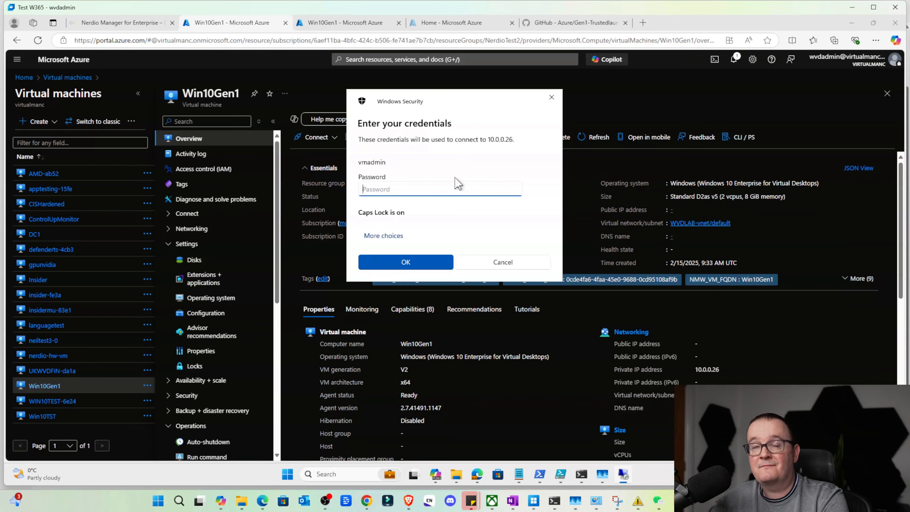
key("Caps_Lock")
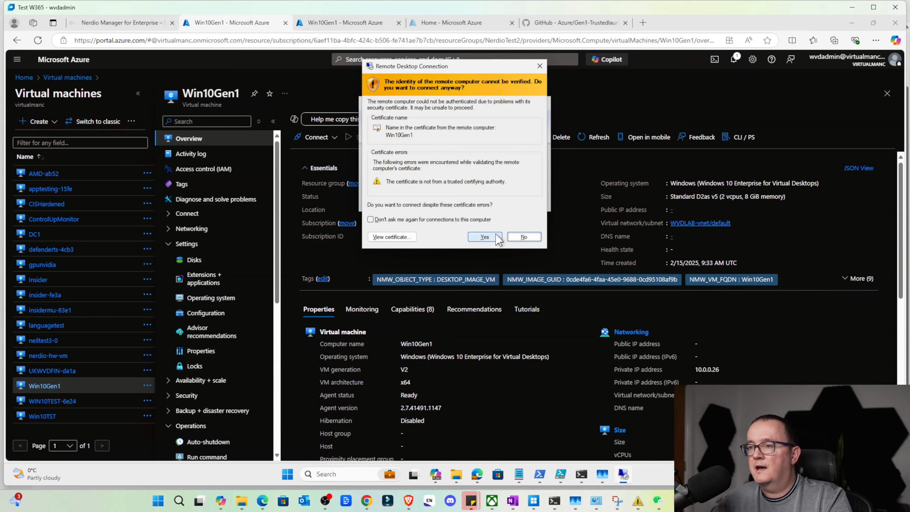
left_click(491, 238)
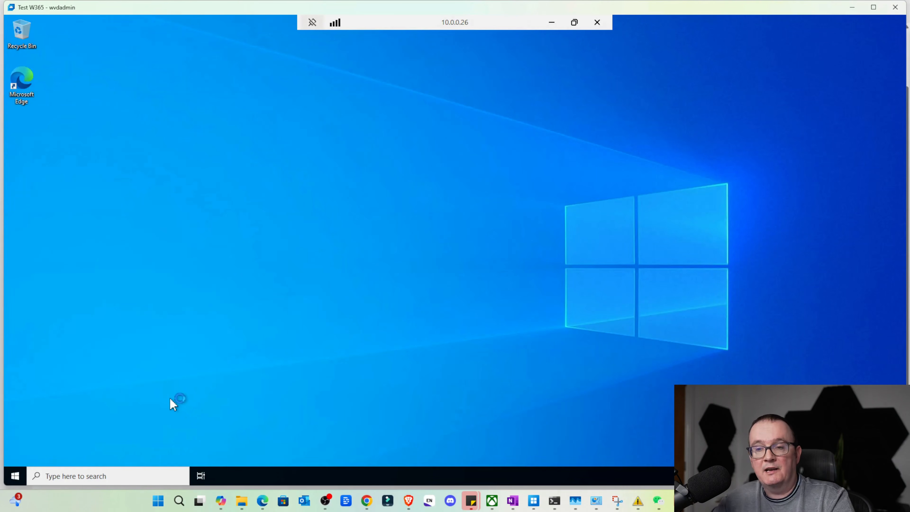
Start a Microsoft Management Console in the remote VM by running mmc from a Command Prompt
left_click(16, 476)
type("mmc")
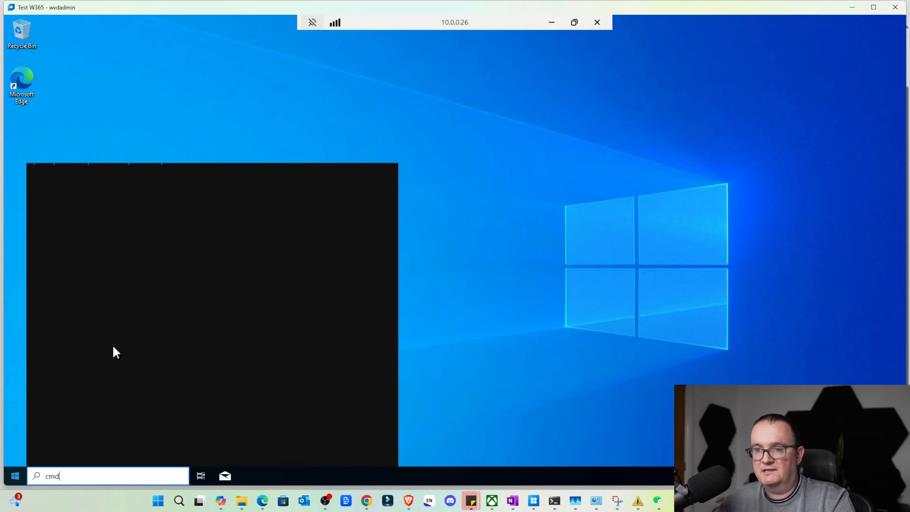
key("Return")
Add the Disk Management snap-in for this computer to the console and inspect the EFI System Partition on Disk 0
left_click(36, 47)
left_click(66, 104)
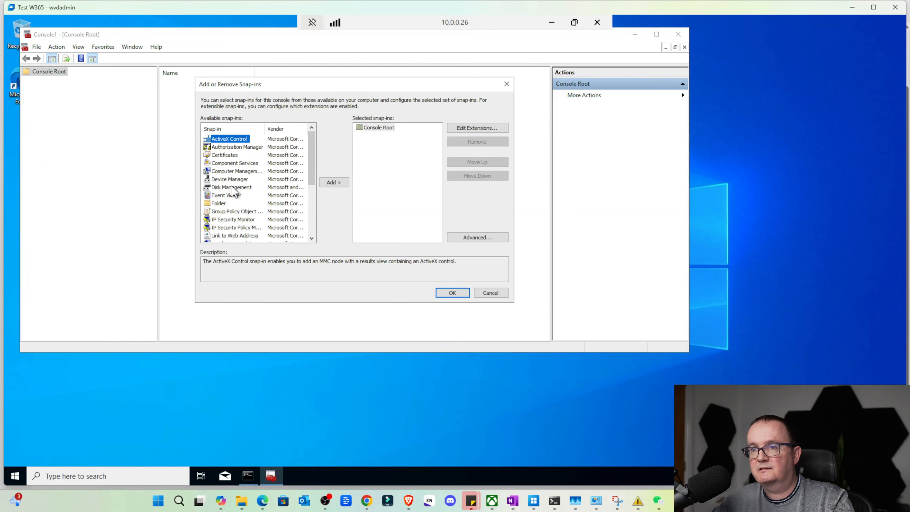
left_click(229, 187)
double_click(230, 187)
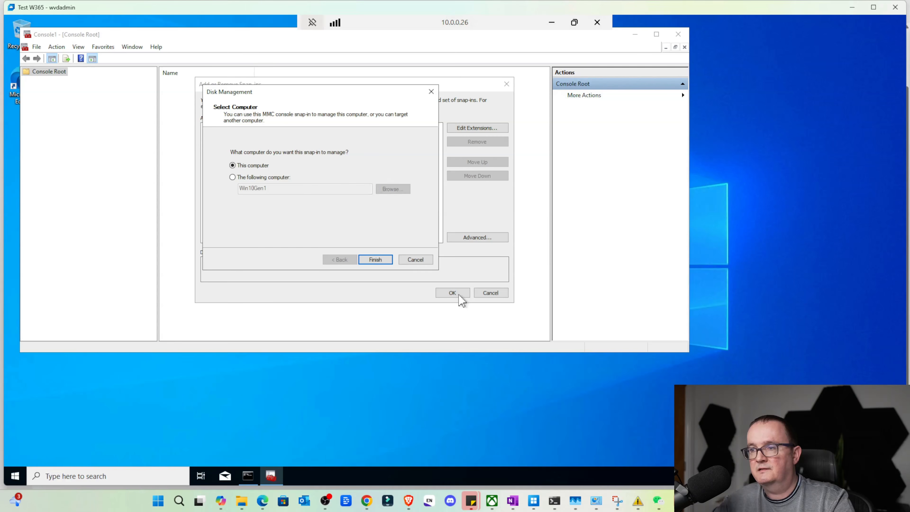
left_click(373, 258)
key("Return")
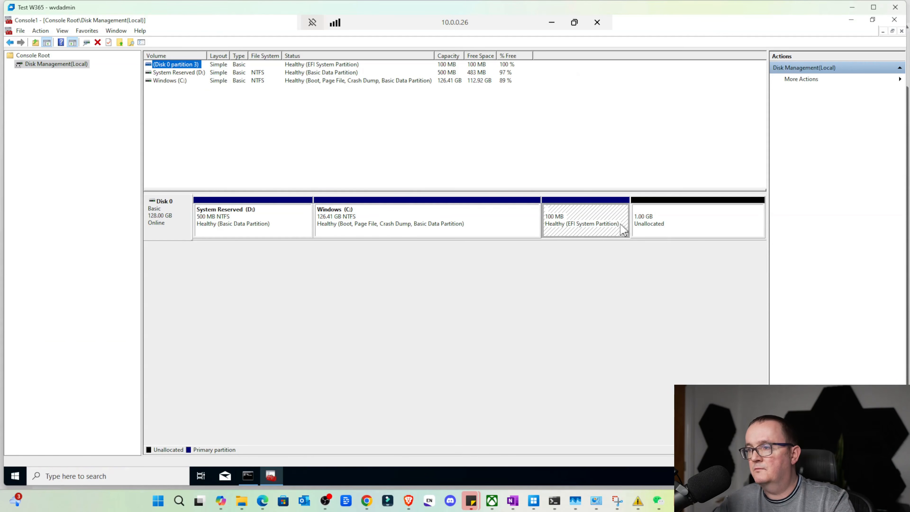
left_click(592, 222)
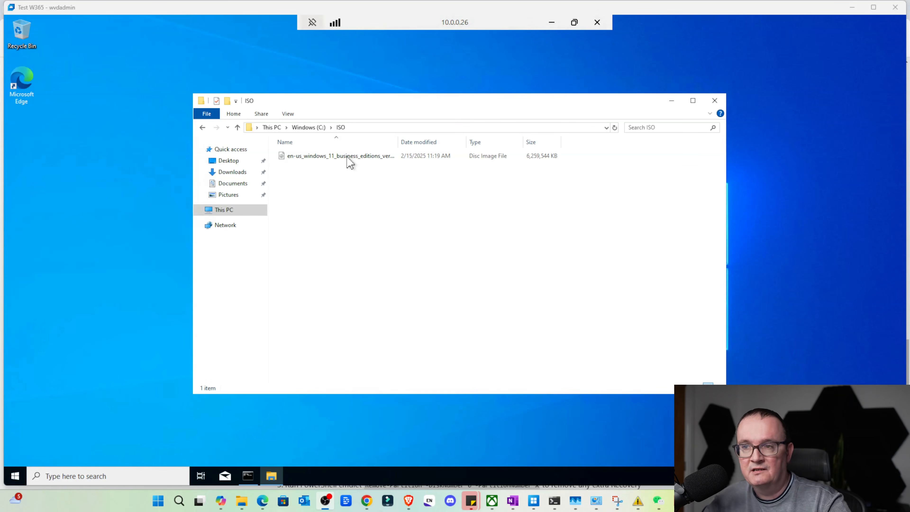
Check the VM's Windows version by running winver in the Command Prompt, and dismiss the About Windows dialog
left_click(247, 475)
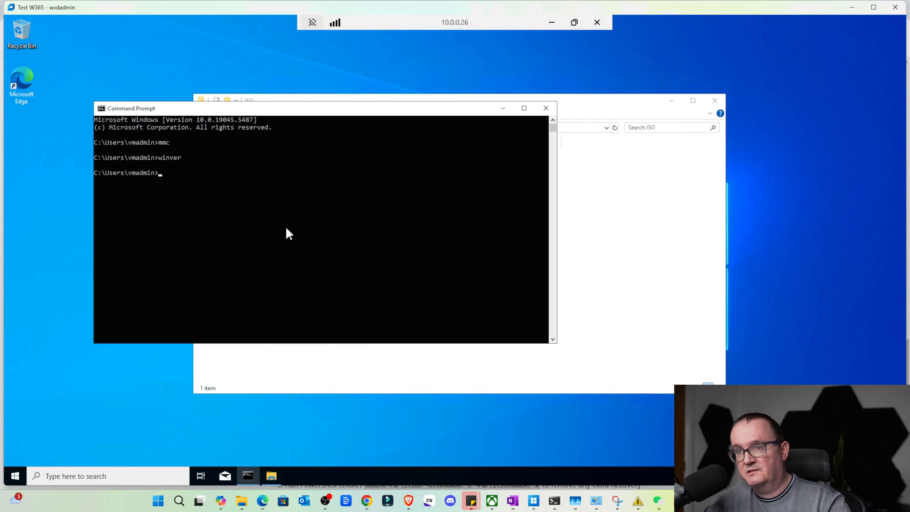
type("winver")
key("Return")
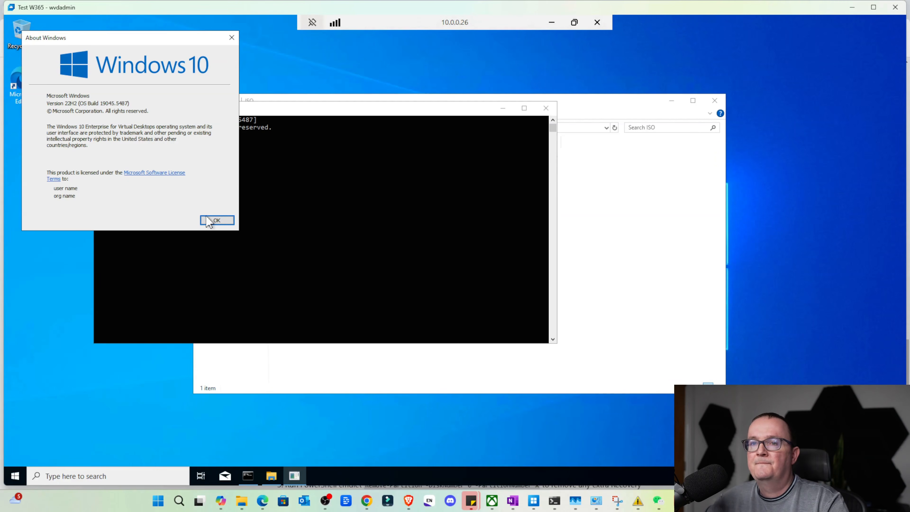
left_click(216, 220)
Widen the Name column in the C:\ISO folder to read the Windows 11 disc image's file name
left_click(634, 205)
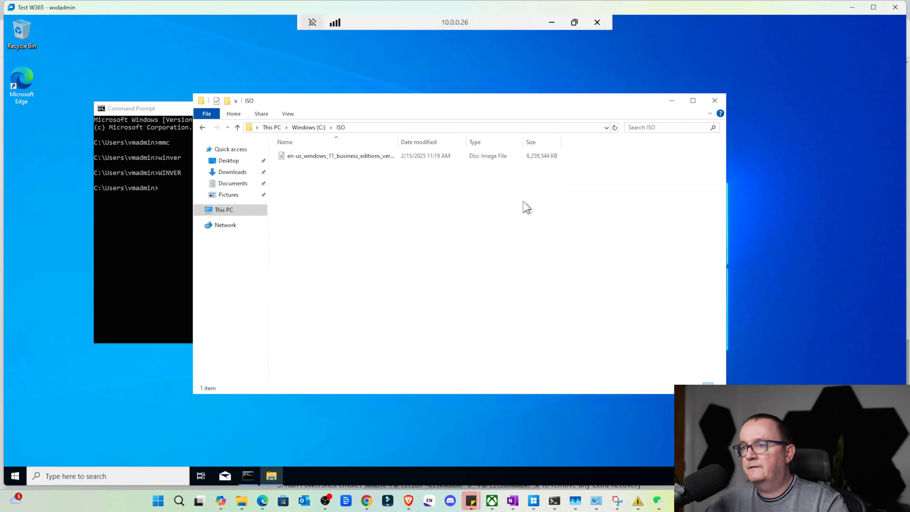
left_click(338, 158)
left_click_drag(398, 142, 458, 143)
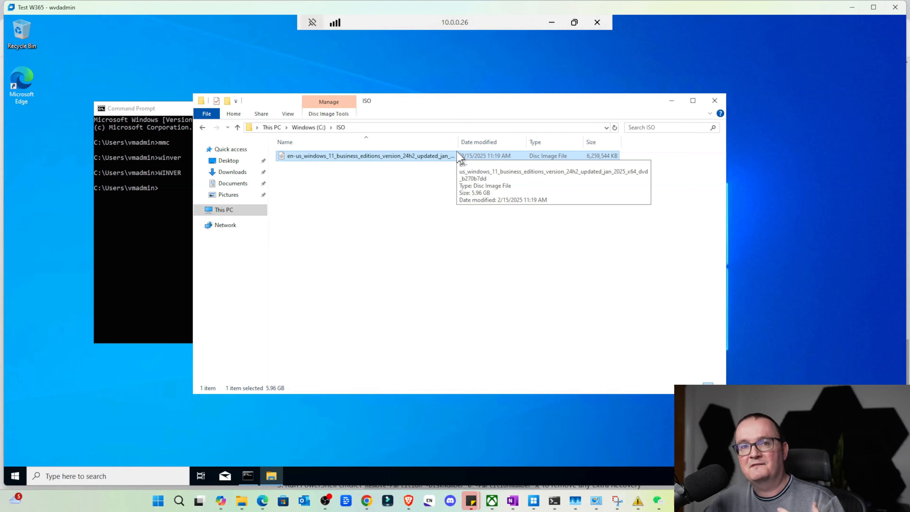
left_click(400, 170)
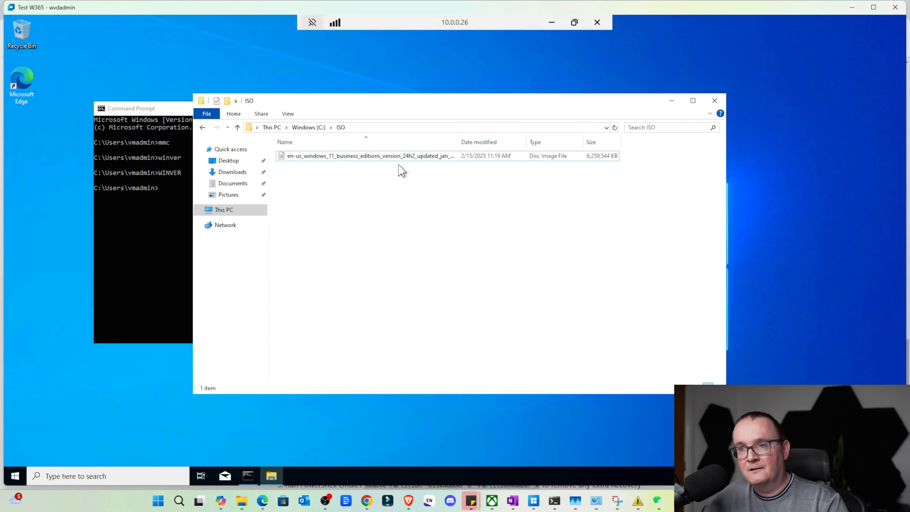
Mount the Windows 11 business editions version 24H2 ISO from C:\ISO, allowing the file to open despite the security warning
left_click(401, 161)
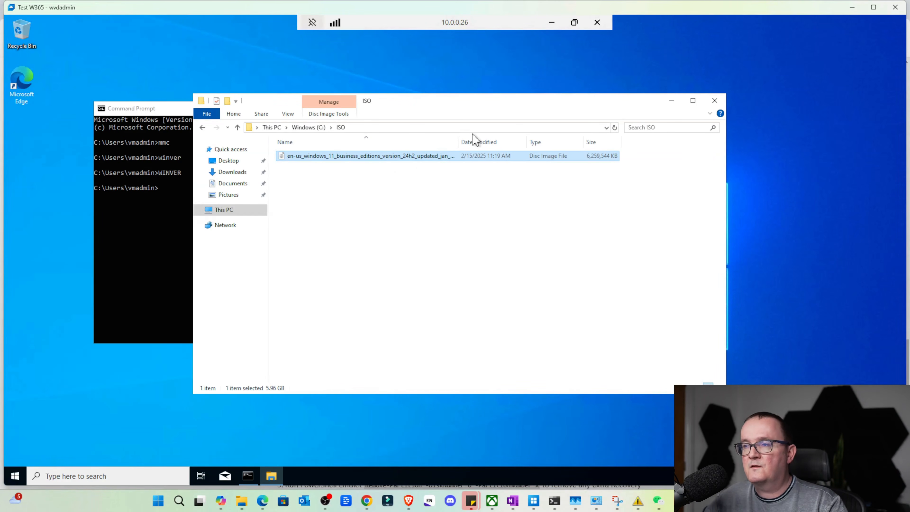
right_click(446, 160)
left_click(468, 166)
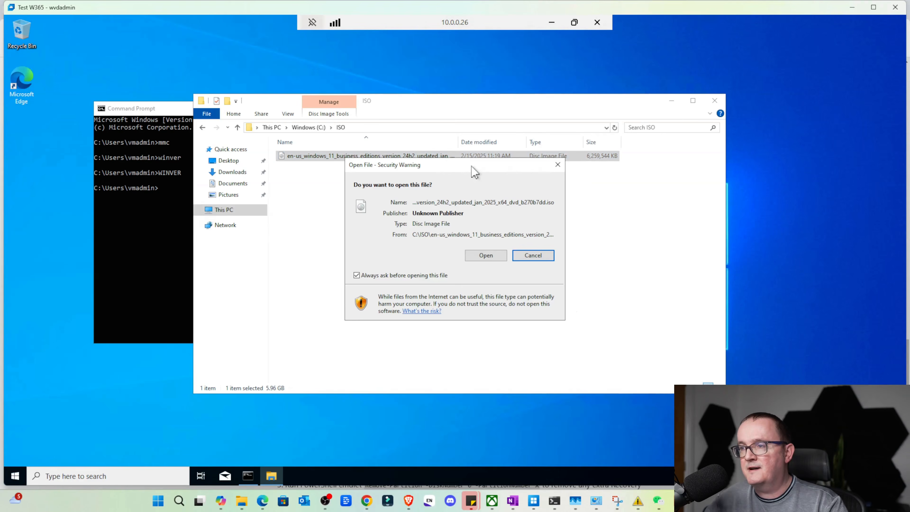
left_click(480, 257)
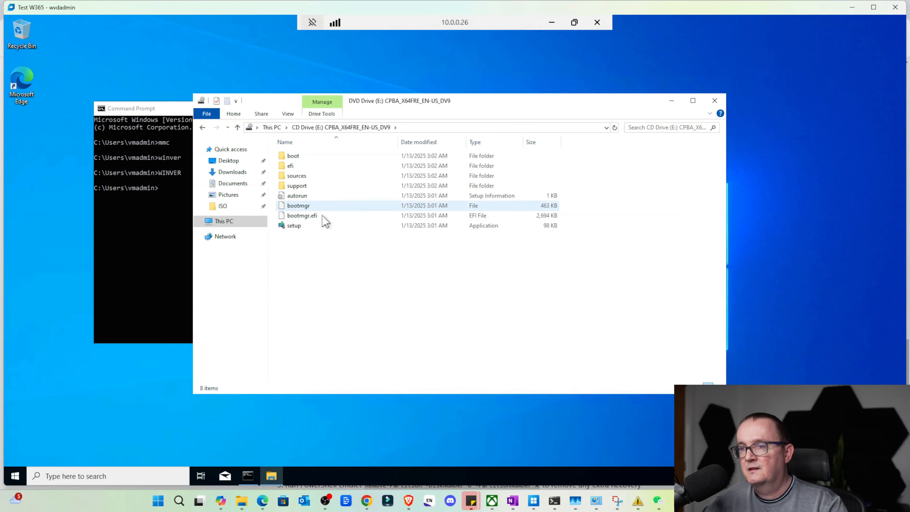
Run setup from the mounted Windows 11 DVD drive and proceed past the Install Windows 11 page
left_click(326, 225)
double_click(345, 225)
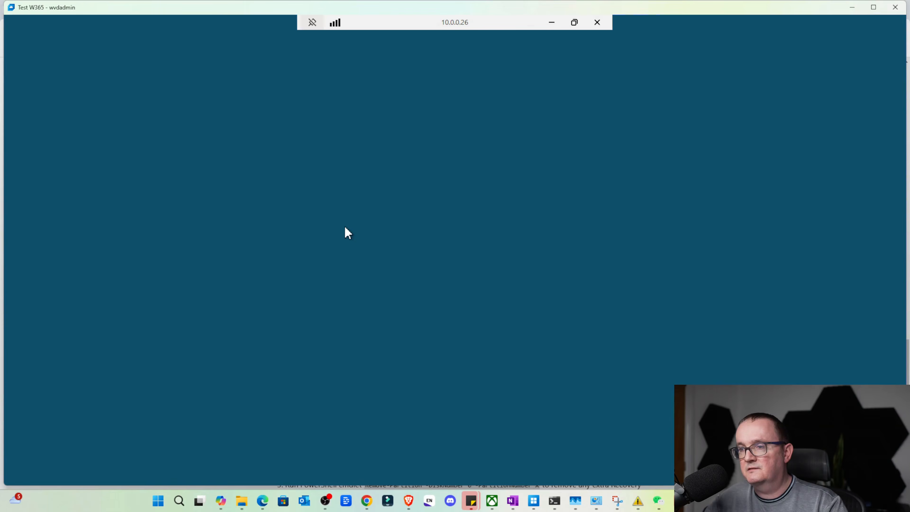
left_click(414, 308)
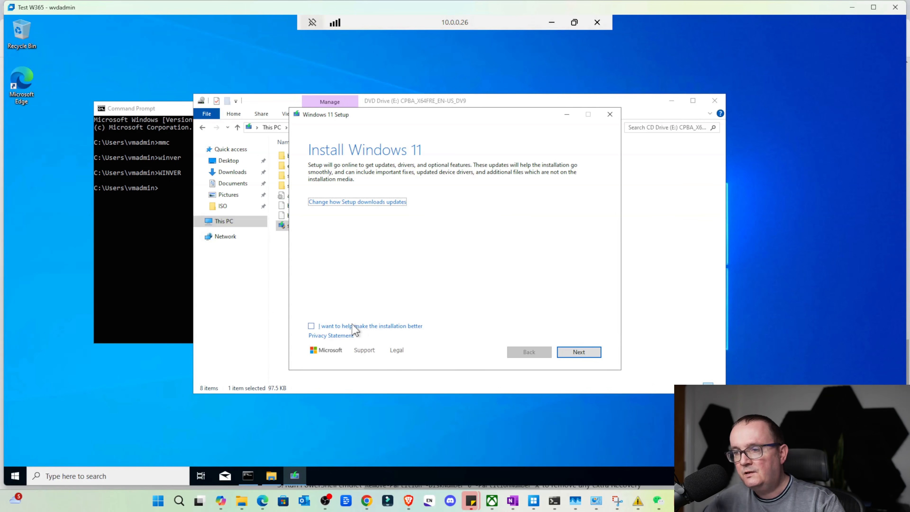
left_click(567, 354)
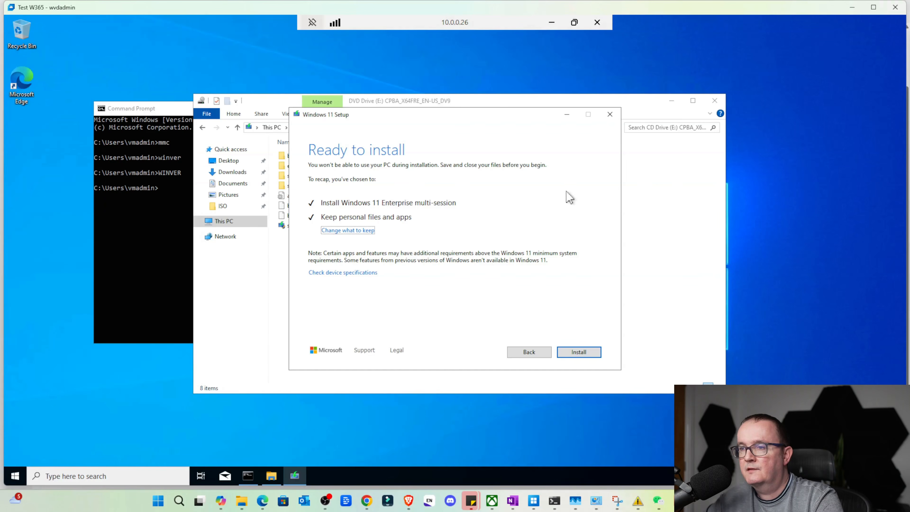
Review the options for what Windows 11 Setup keeps, trying Nothing and settling on Keep personal files and apps
left_click(366, 231)
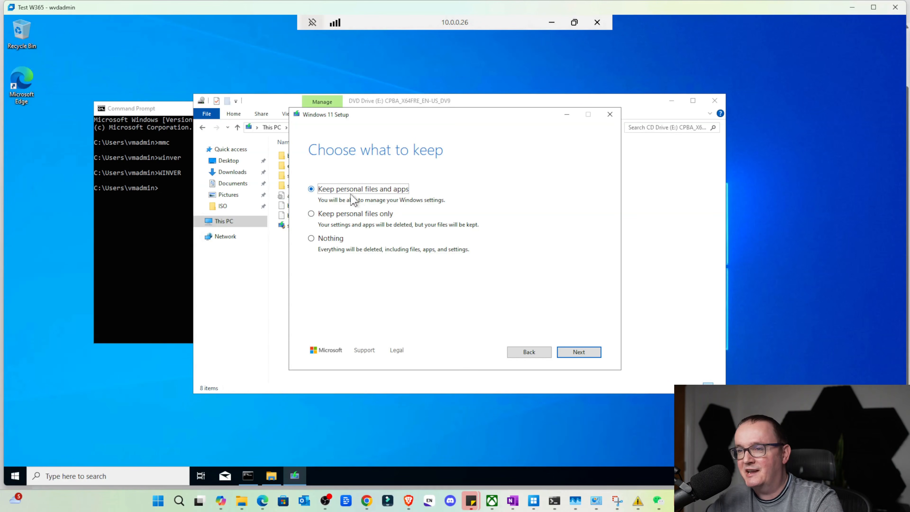
left_click(333, 239)
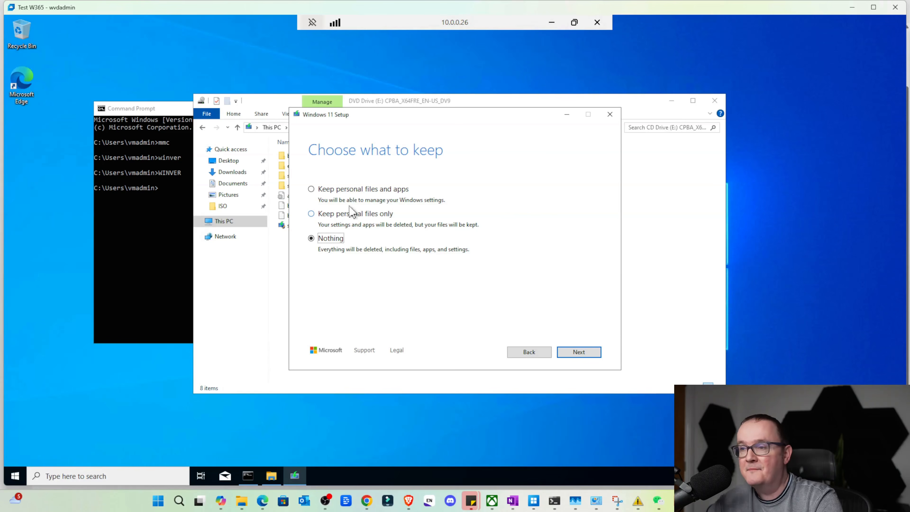
left_click(357, 190)
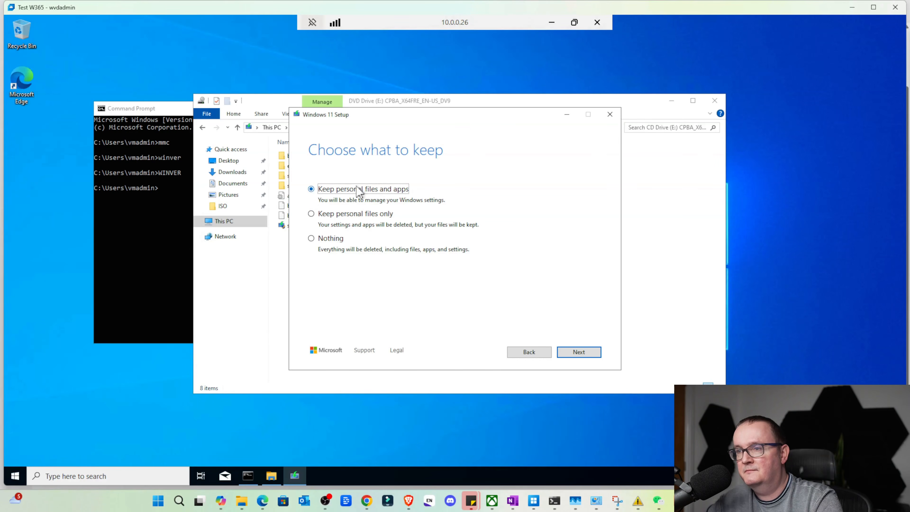
Confirm keeping personal files and apps and start the Windows 11 Enterprise multi-session installation
left_click(578, 352)
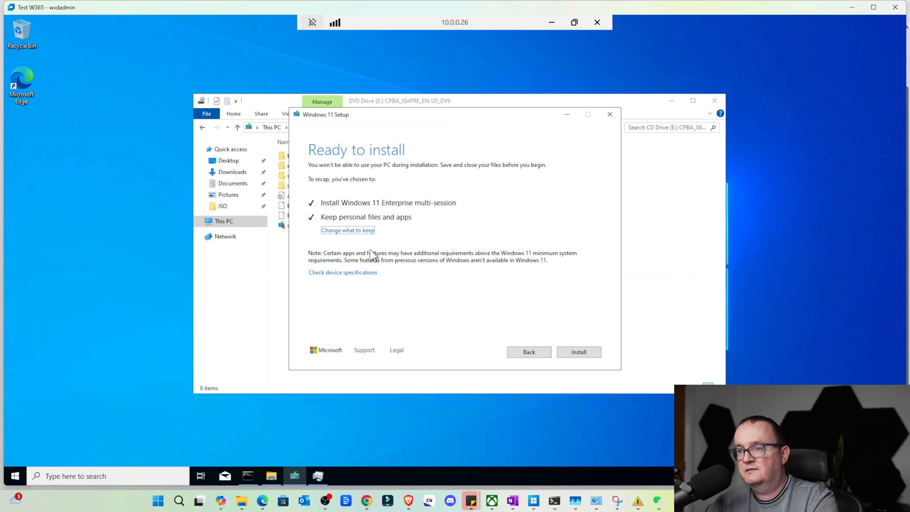
left_click(582, 352)
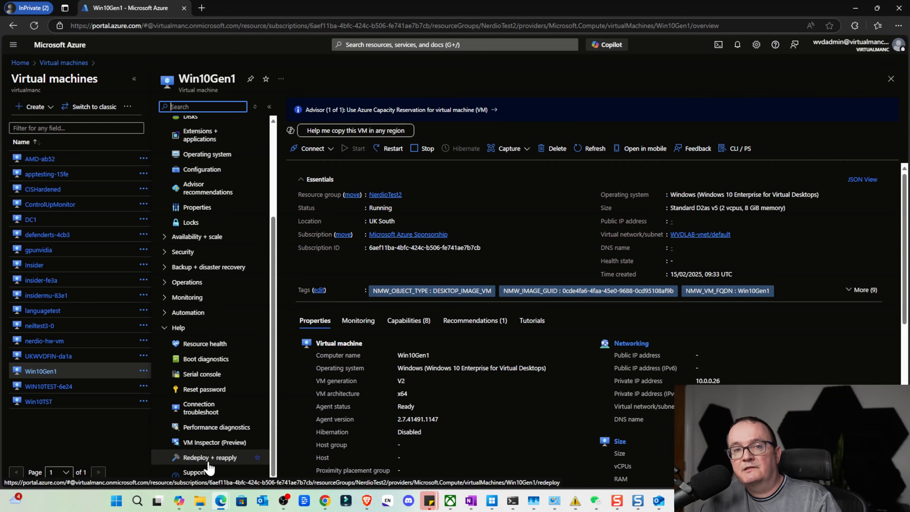
Check the upgrade progress in the Boot diagnostics screenshot of the Win10Gen1 VM in the Azure portal, refreshing it repeatedly
left_click(219, 366)
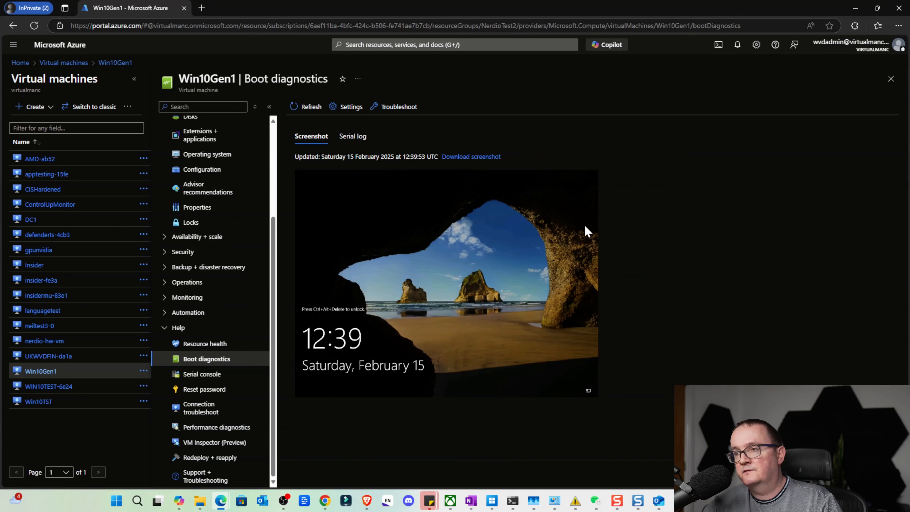
left_click(311, 108)
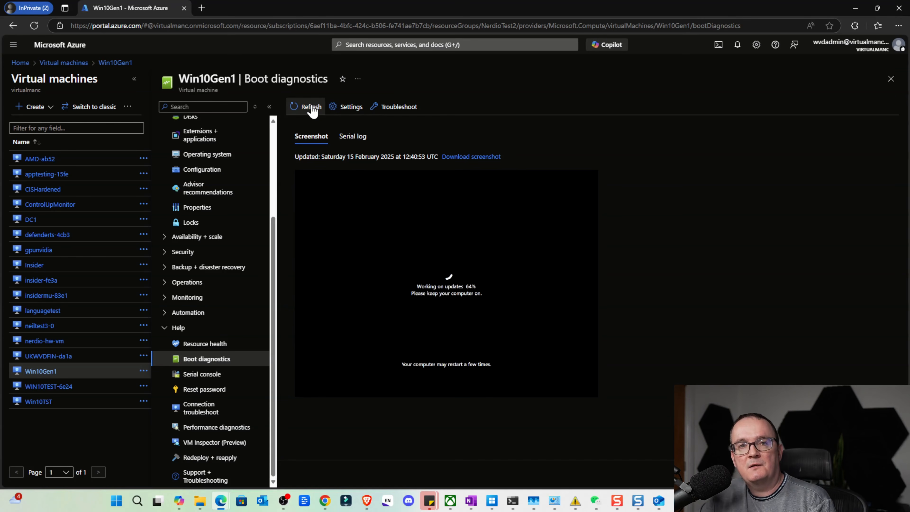
left_click(319, 113)
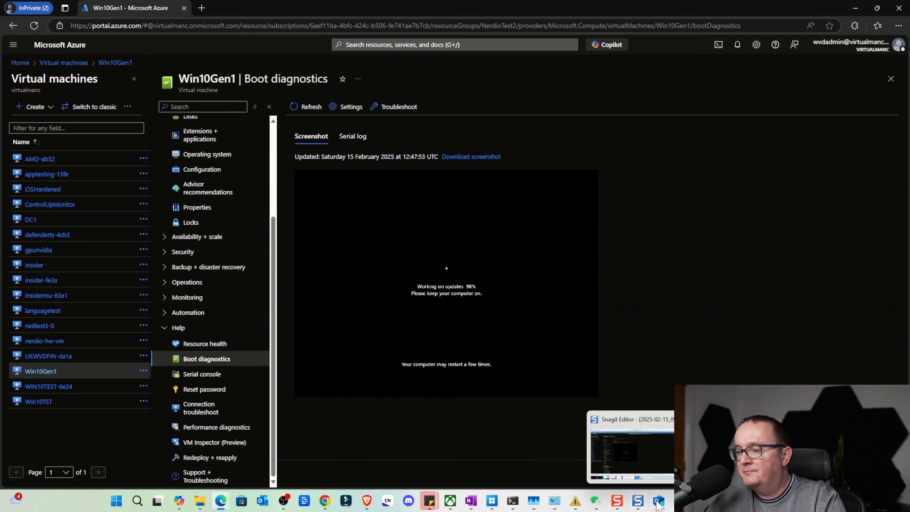
Switch to the Test W365 session and reconnect to 10.0.0.26 through Remote Desktop Connection, entering the account password
mouse_move(679, 500)
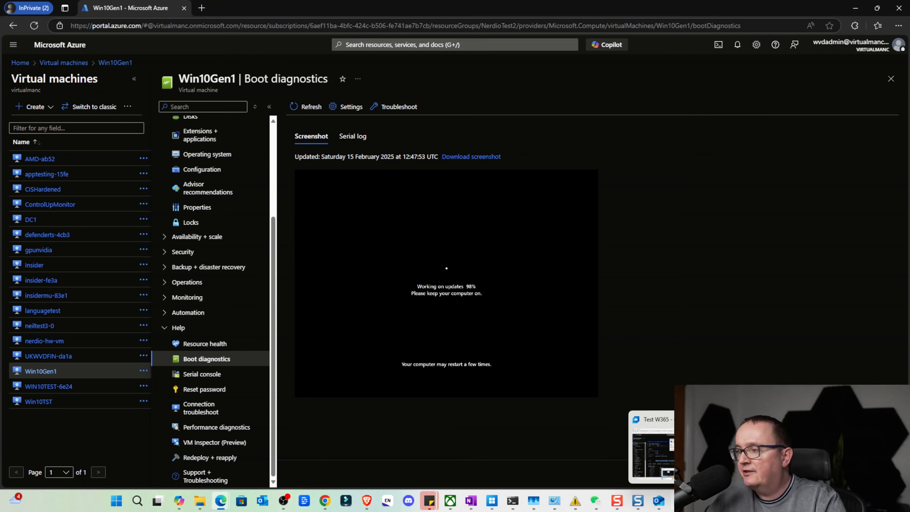
left_click(680, 501)
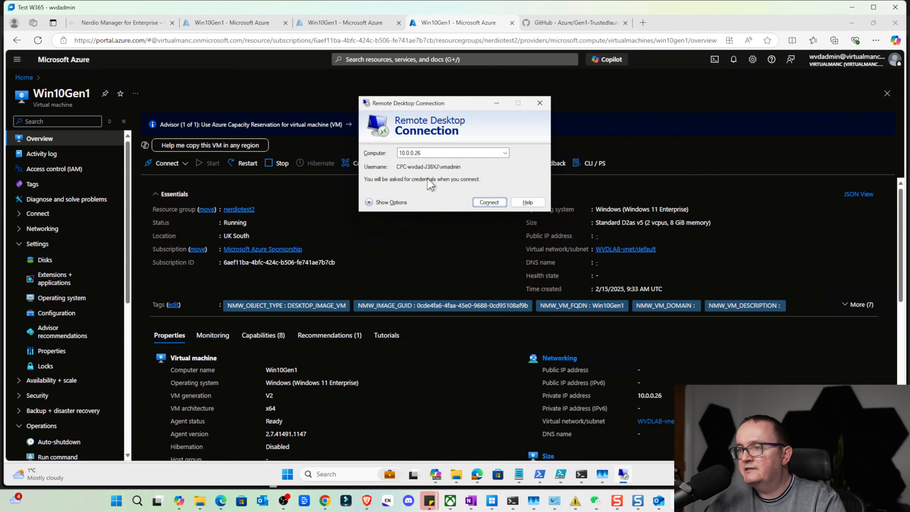
left_click(498, 203)
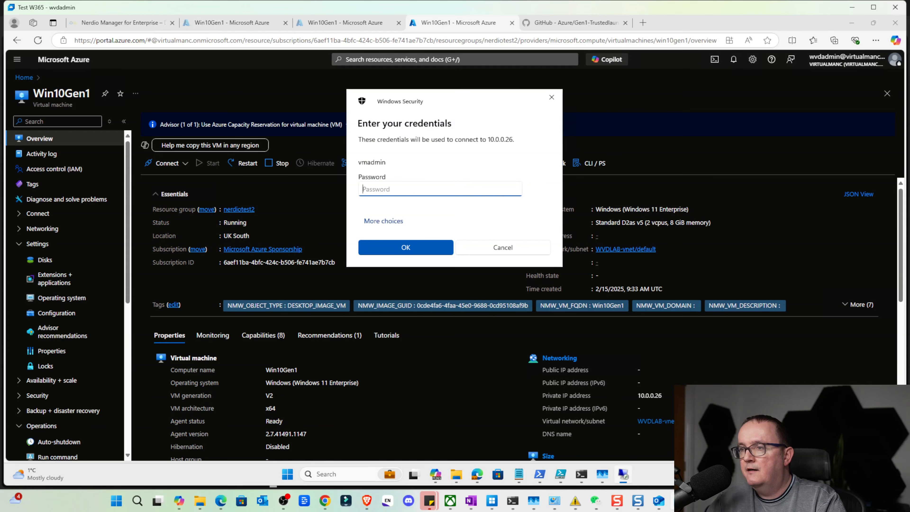
key("Caps_Lock")
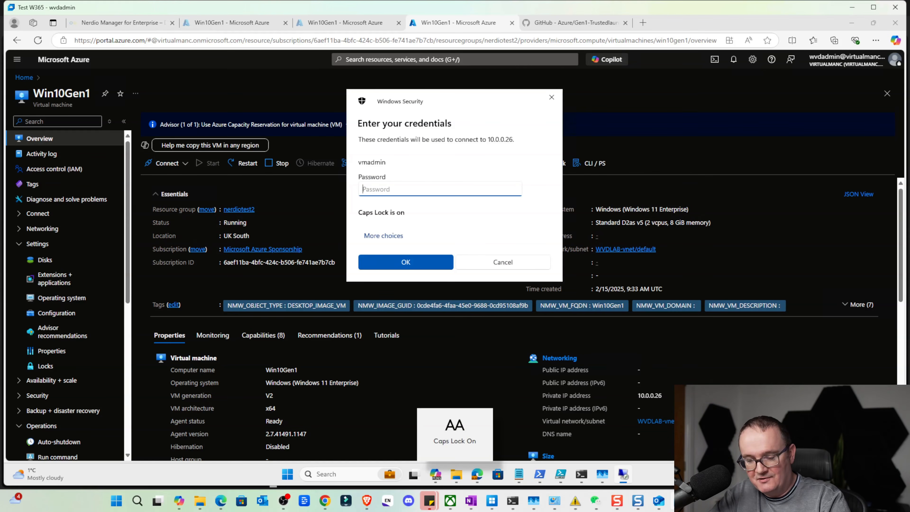
type("P")
key("Caps_Lock")
type("as")
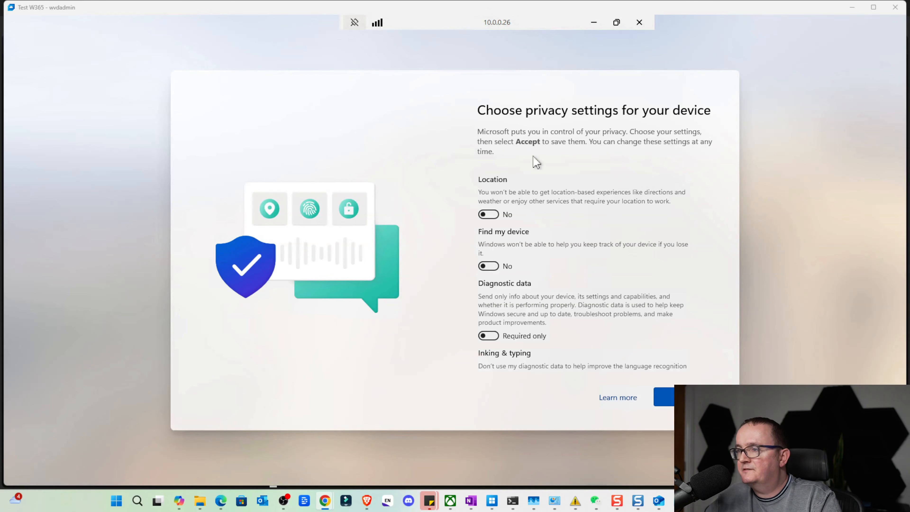
Accept the device privacy settings, leaving the optional settings at No and diagnostic data at Required only
left_click(665, 397)
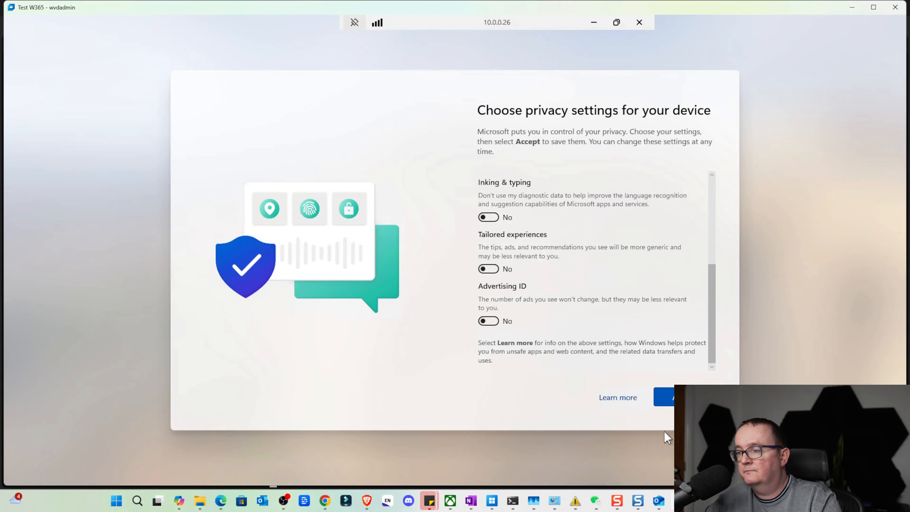
left_click(664, 397)
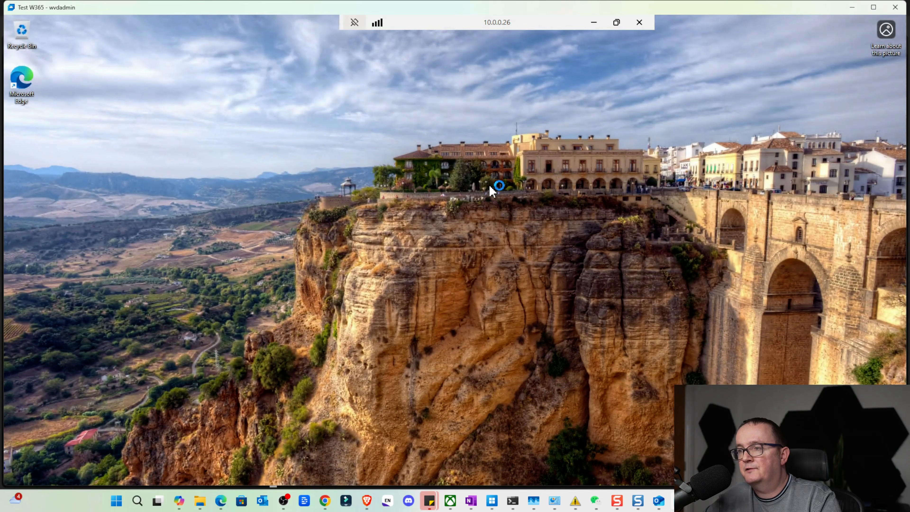